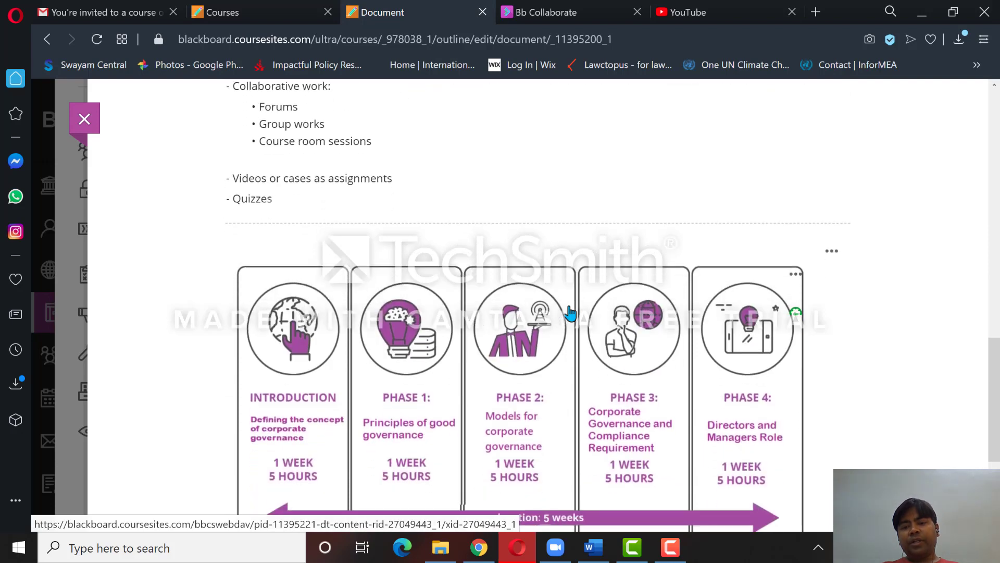
Close the course information document after reviewing its phase overview, and open the Netiquette guidelines document
{"action": "scroll", "coordinate": [570, 312], "scroll_direction": "up", "scroll_amount": 1}
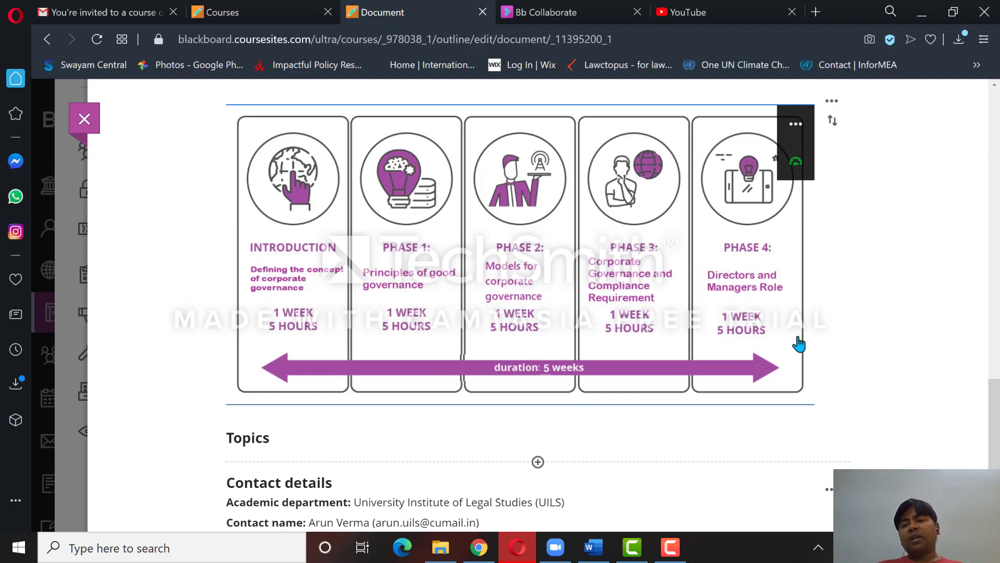
{"action": "scroll", "coordinate": [799, 344], "scroll_direction": "down", "scroll_amount": 1}
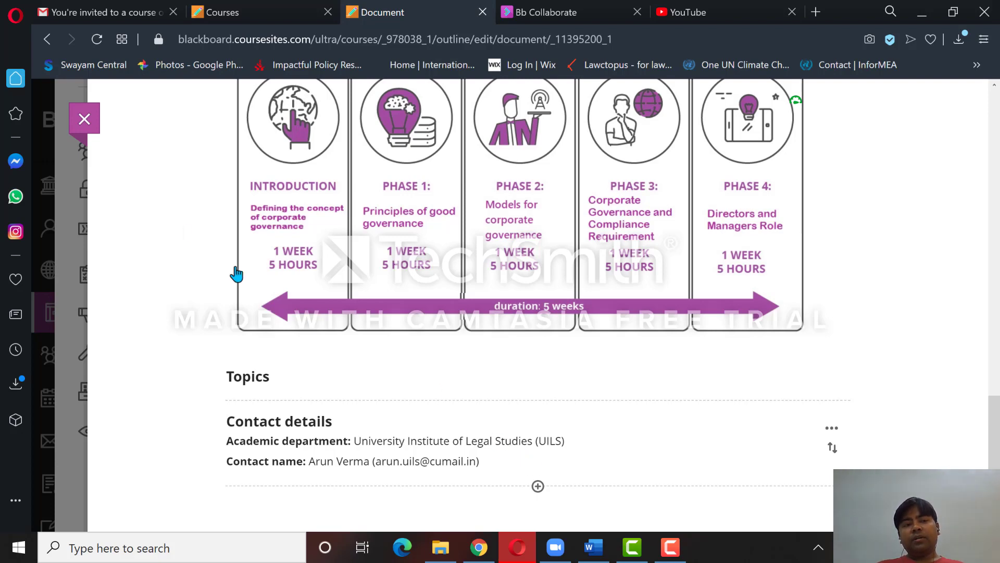
{"action": "left_click", "coordinate": [84, 119]}
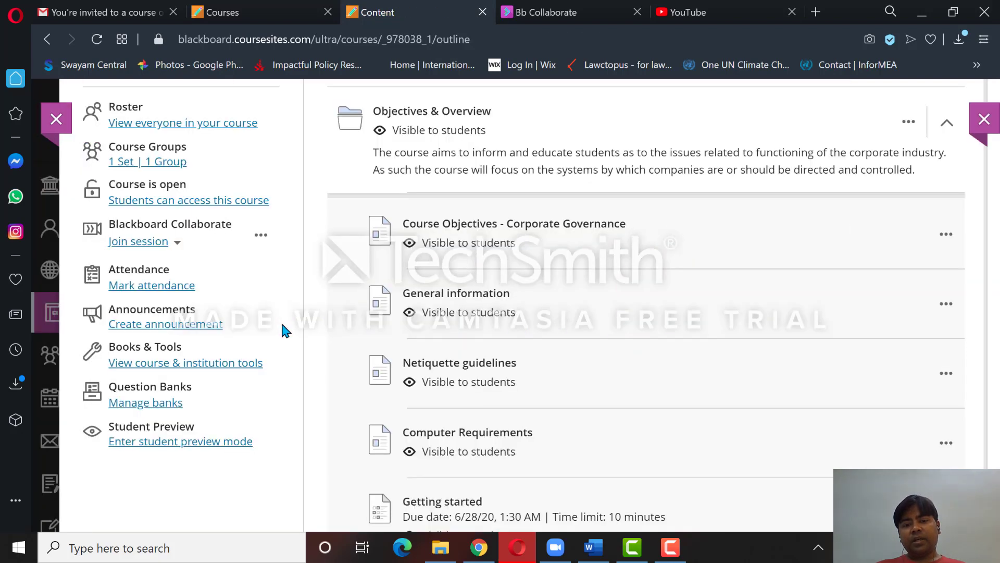
{"action": "left_click", "coordinate": [523, 383]}
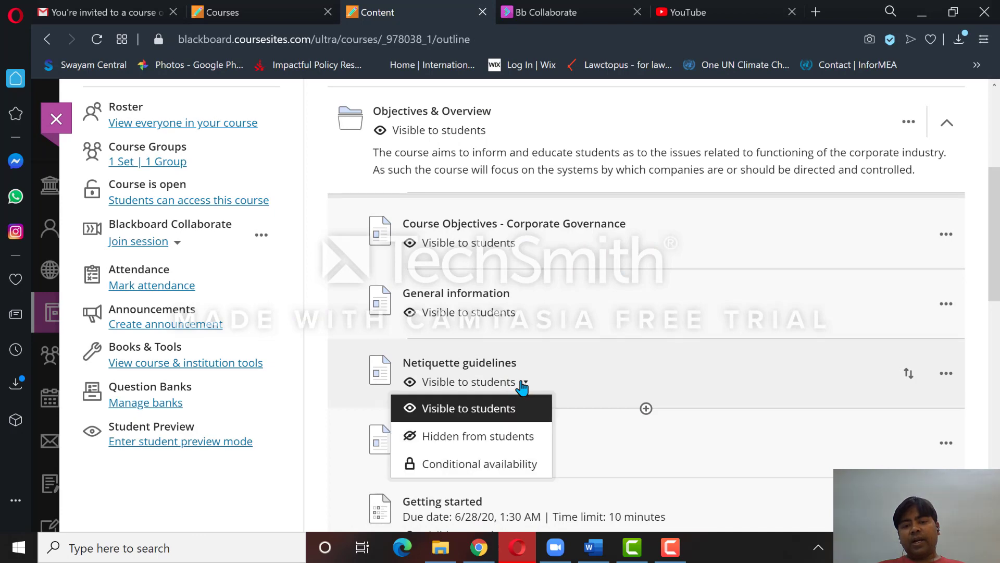
{"action": "left_click", "coordinate": [578, 391]}
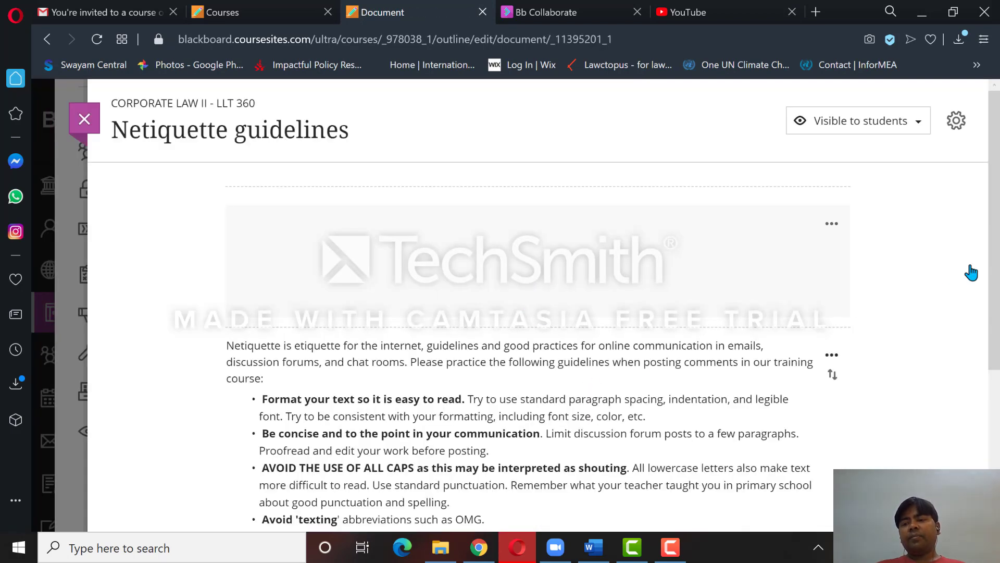
Examine the Netiquette image's file options and the choices for adding content above the image
{"action": "scroll", "coordinate": [911, 228], "scroll_direction": "down", "scroll_amount": 2}
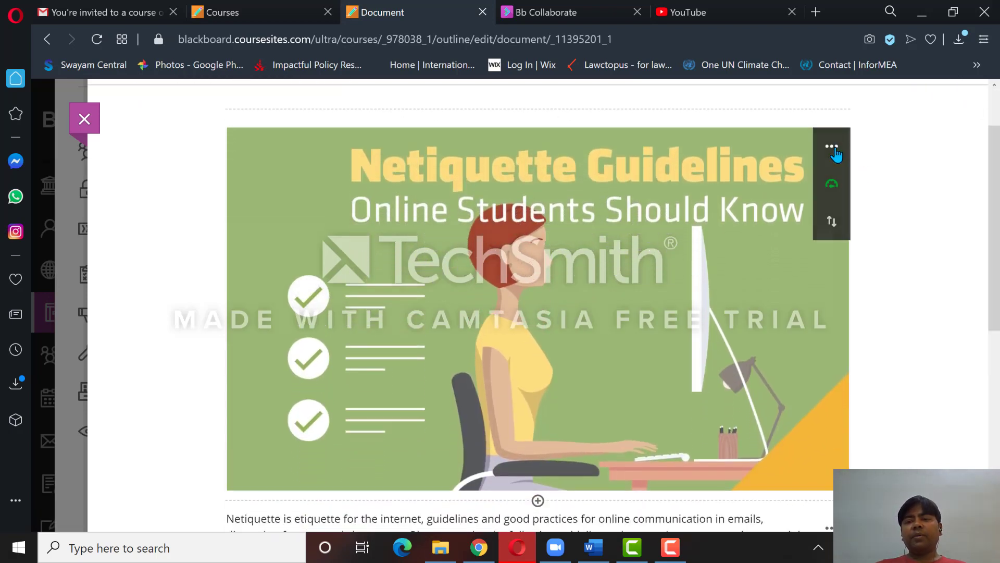
{"action": "left_click", "coordinate": [837, 156]}
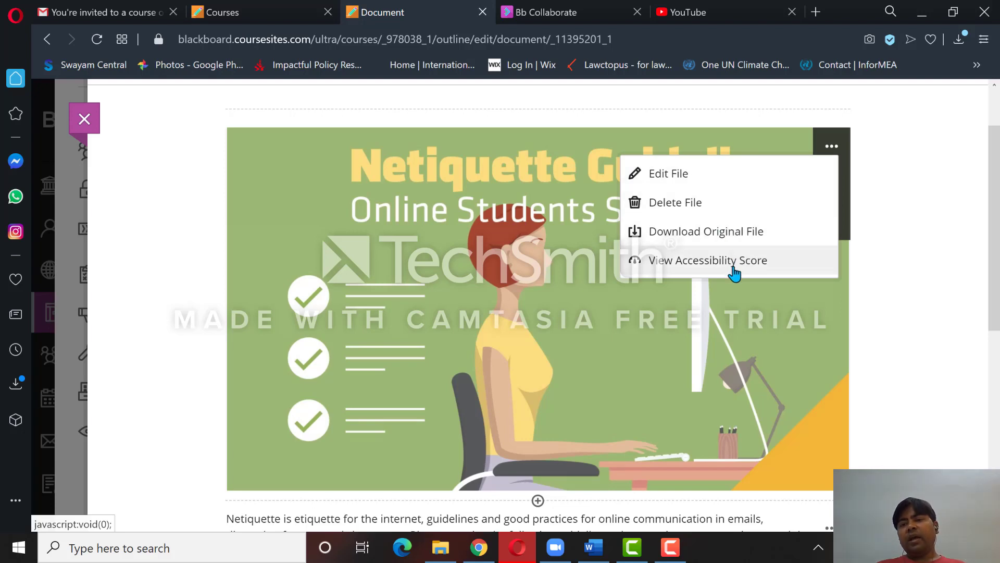
{"action": "left_click", "coordinate": [913, 229]}
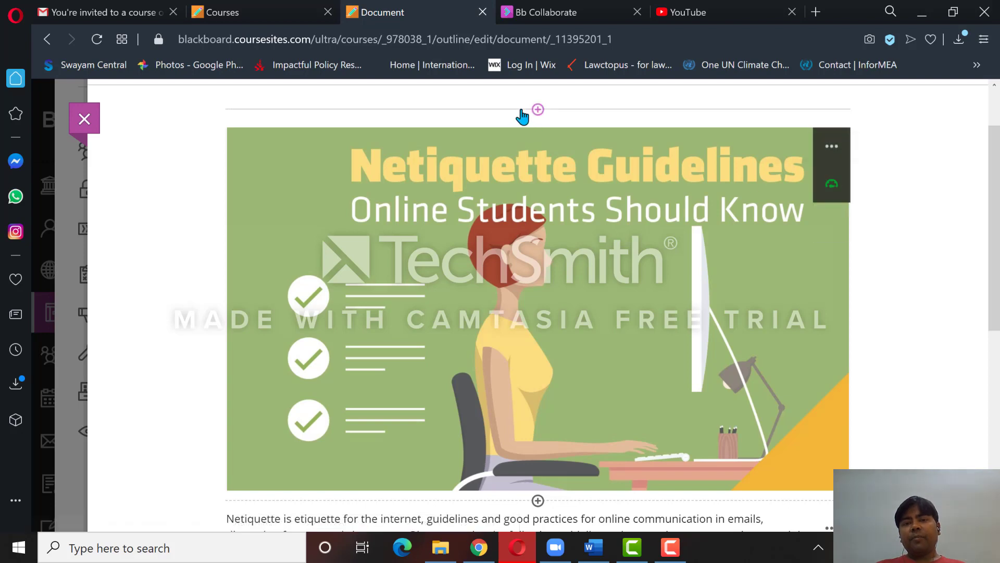
{"action": "left_click", "coordinate": [538, 110]}
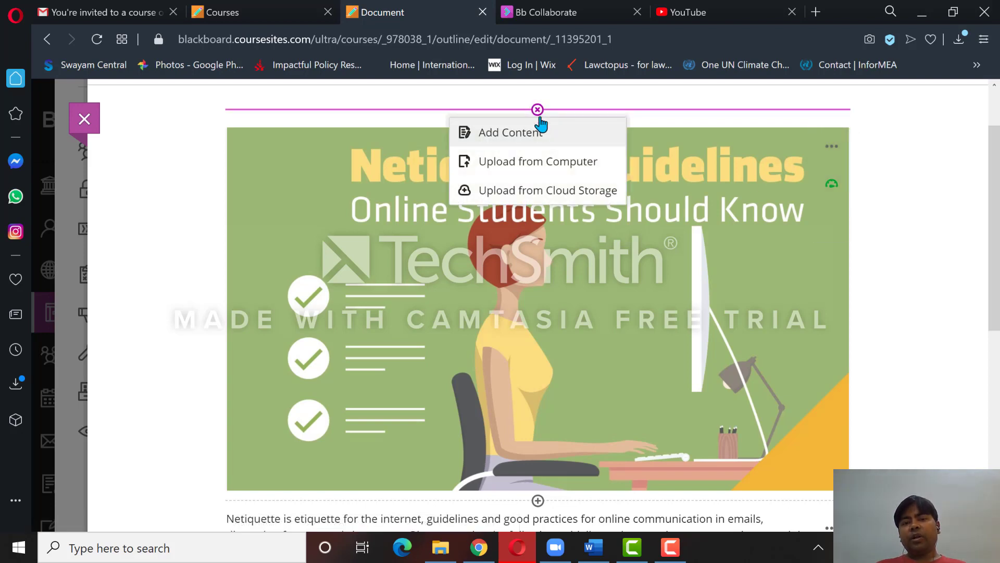
{"action": "left_click", "coordinate": [880, 211]}
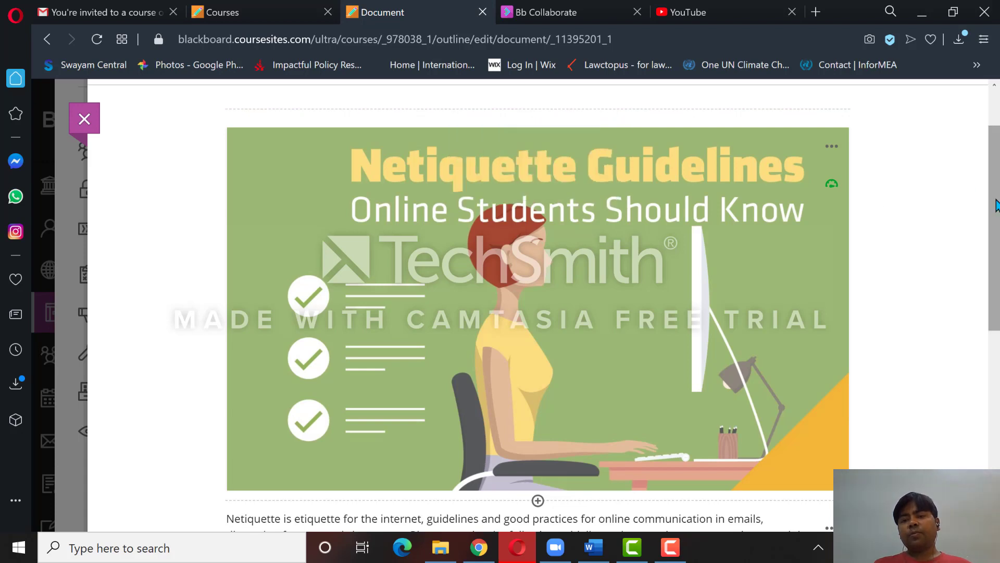
Add a new content block below the Netiquette guidelines list and start inserting a web video in it
{"action": "scroll", "coordinate": [996, 205], "scroll_direction": "down", "scroll_amount": 2}
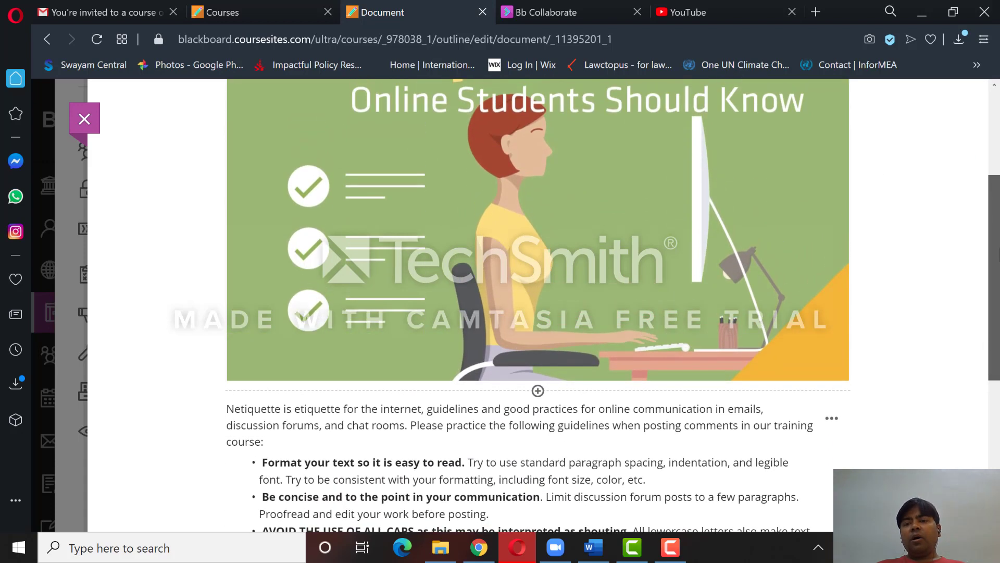
{"action": "scroll", "coordinate": [995, 209], "scroll_direction": "up", "scroll_amount": 1}
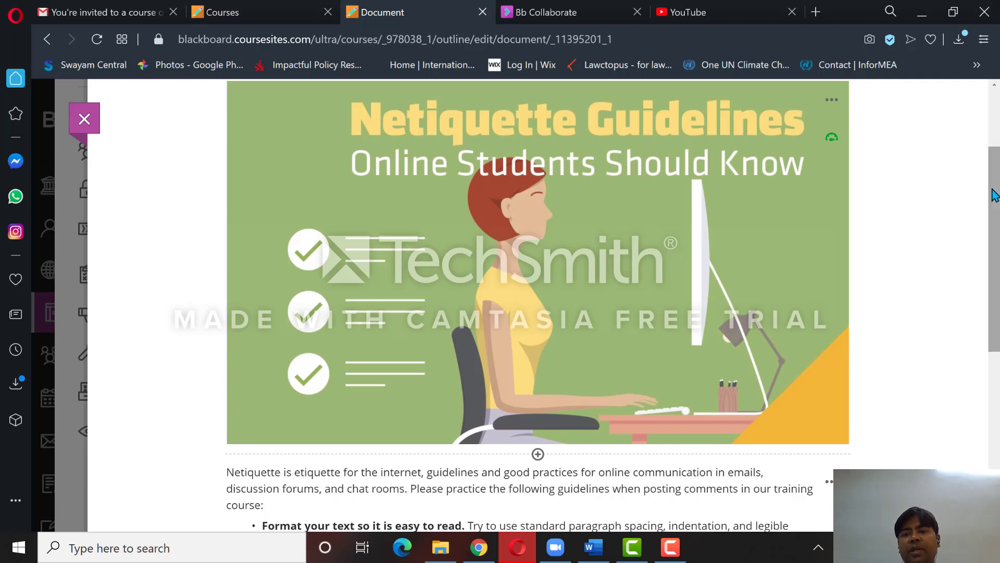
{"action": "scroll", "coordinate": [991, 146], "scroll_direction": "up", "scroll_amount": 2}
{"action": "scroll", "coordinate": [991, 96], "scroll_direction": "up", "scroll_amount": 1}
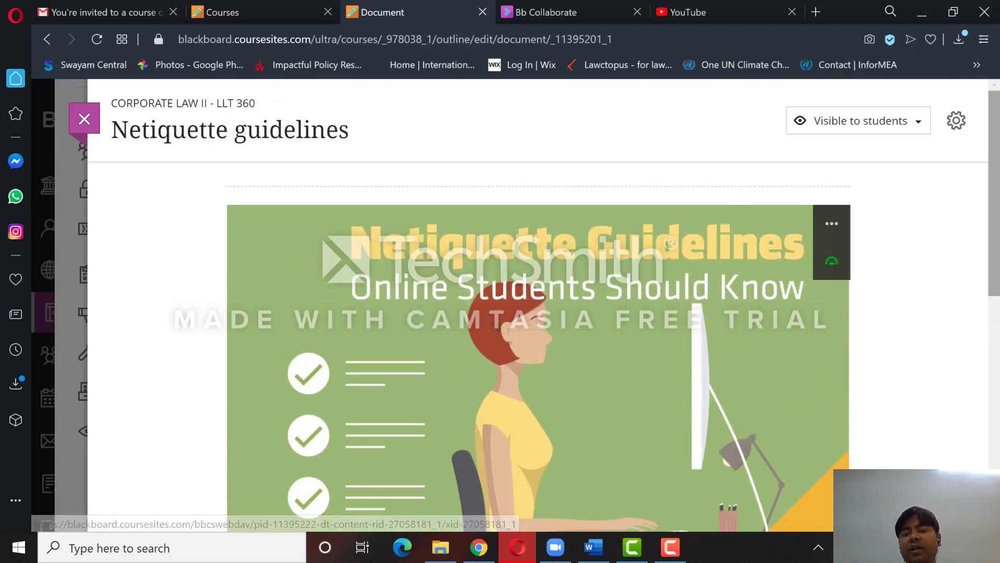
{"action": "scroll", "coordinate": [538, 312], "scroll_direction": "down", "scroll_amount": 5}
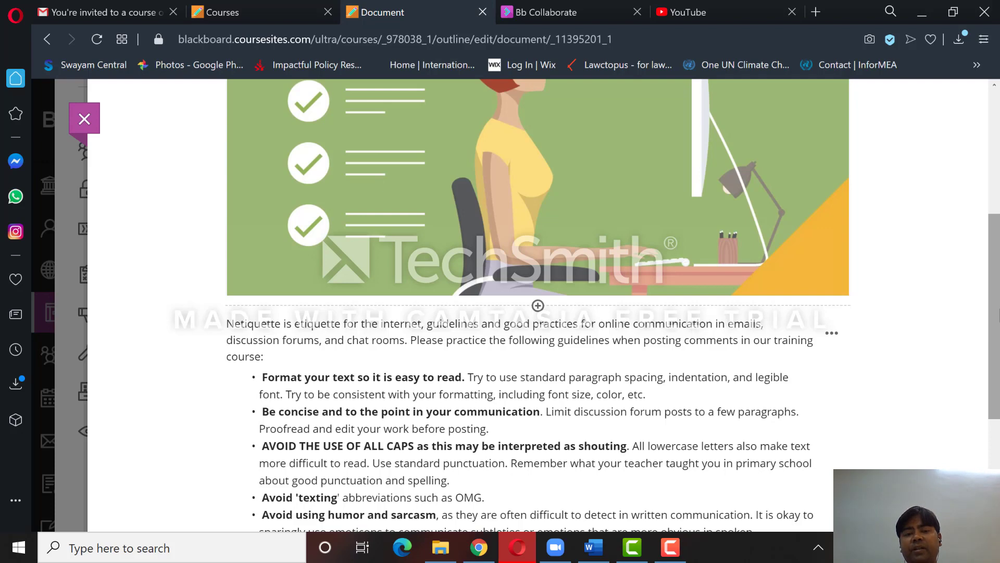
{"action": "scroll", "coordinate": [997, 311], "scroll_direction": "down", "scroll_amount": 4}
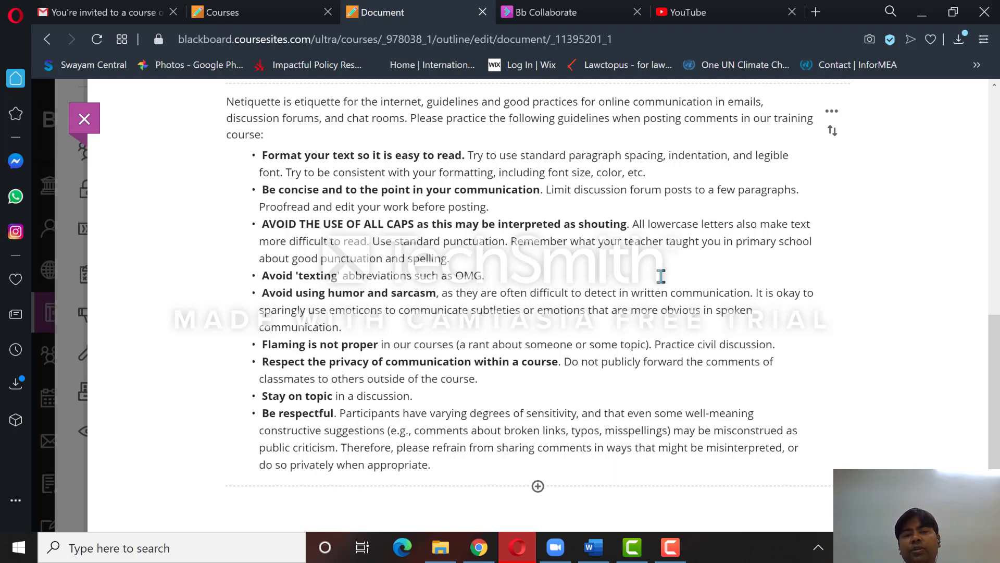
{"action": "left_click", "coordinate": [536, 494]}
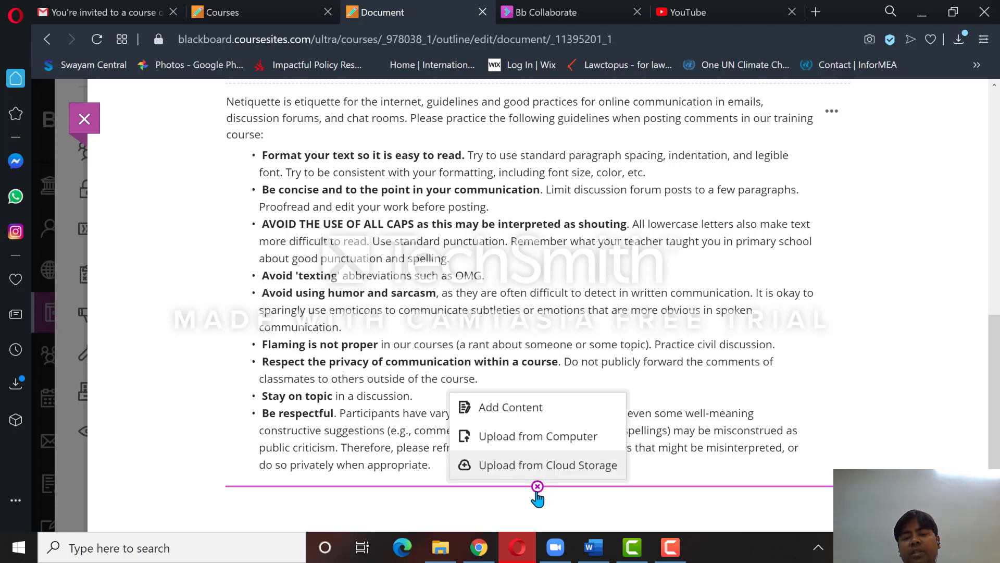
{"action": "left_click", "coordinate": [529, 411]}
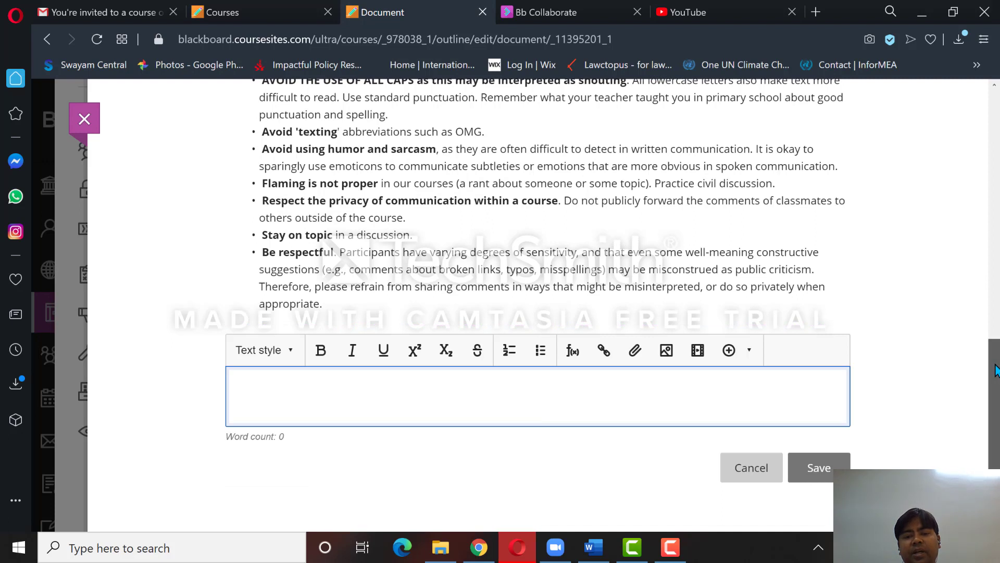
{"action": "left_click", "coordinate": [661, 391]}
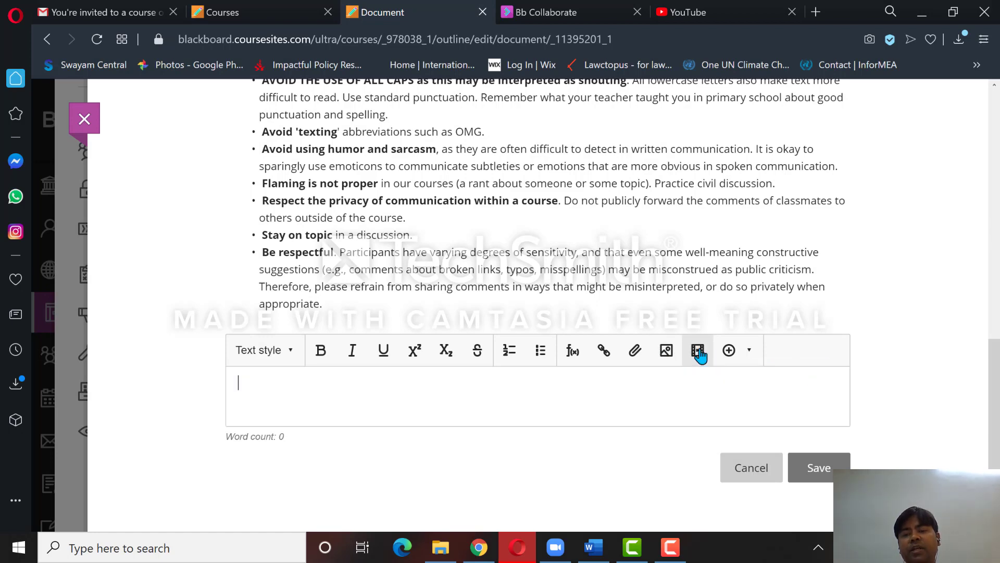
{"action": "left_click", "coordinate": [698, 351]}
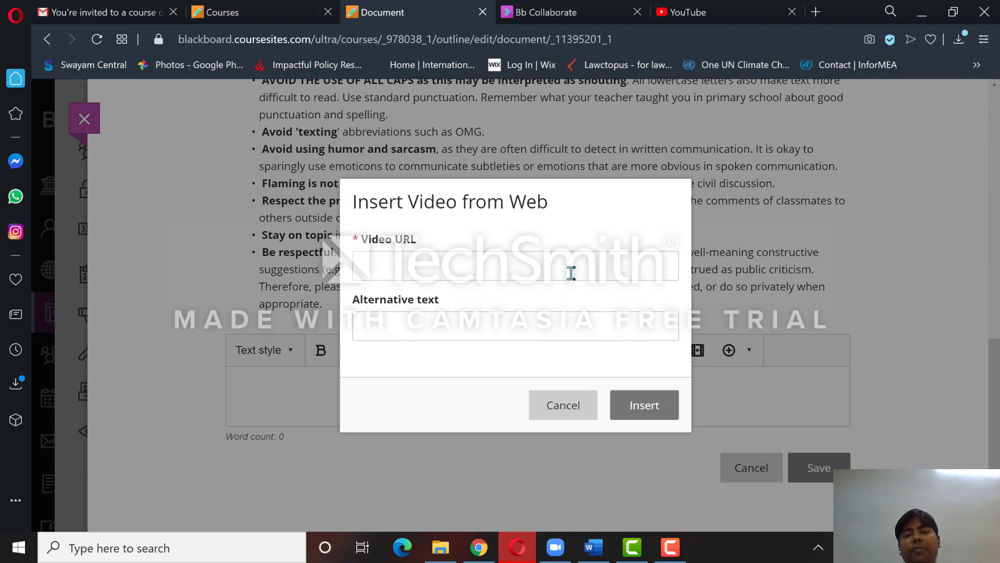
Switch to YouTube, open and pause the "#Certification Program (Law)" video, and copy its URL
{"action": "left_click", "coordinate": [693, 12]}
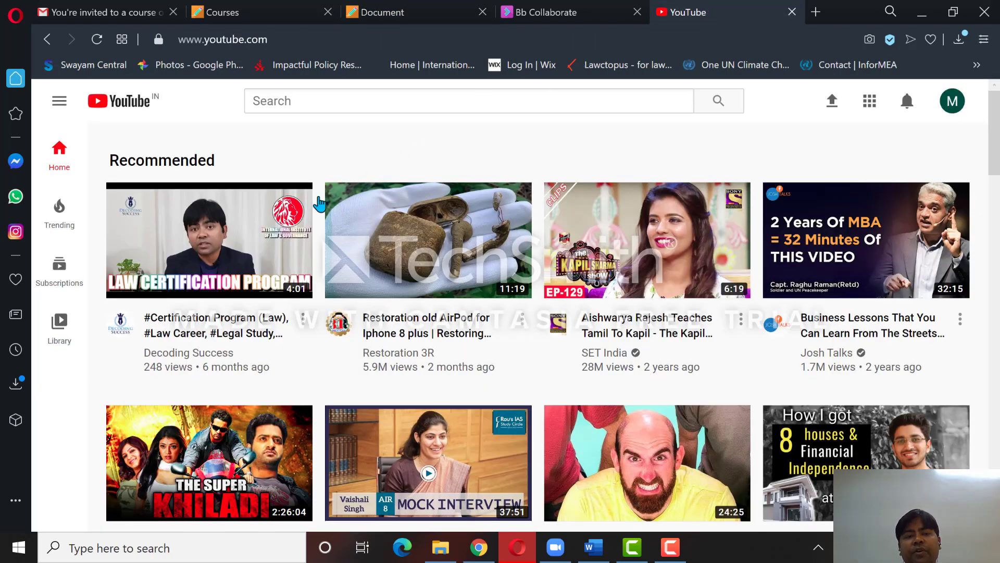
{"action": "left_click", "coordinate": [255, 238]}
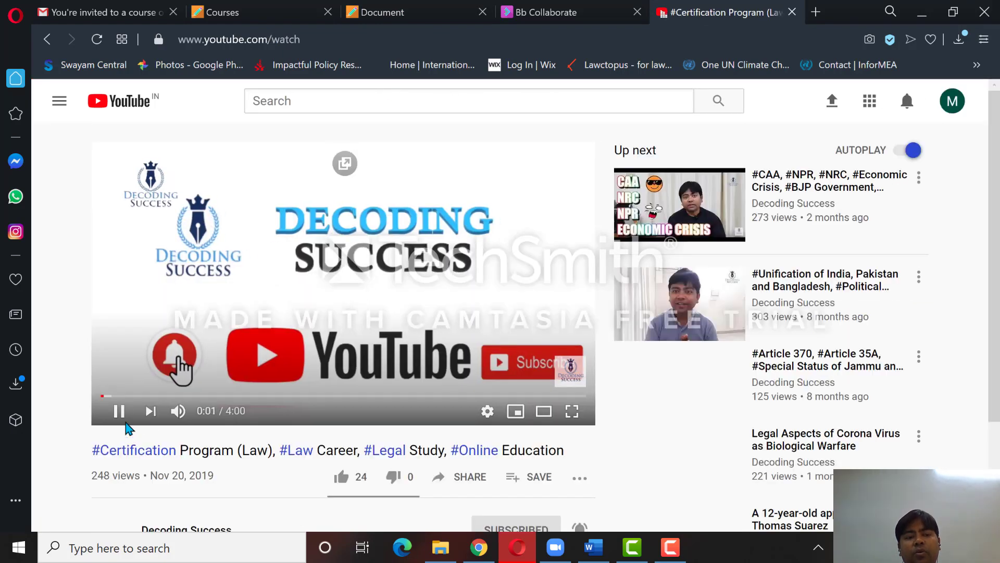
{"action": "left_click", "coordinate": [126, 422]}
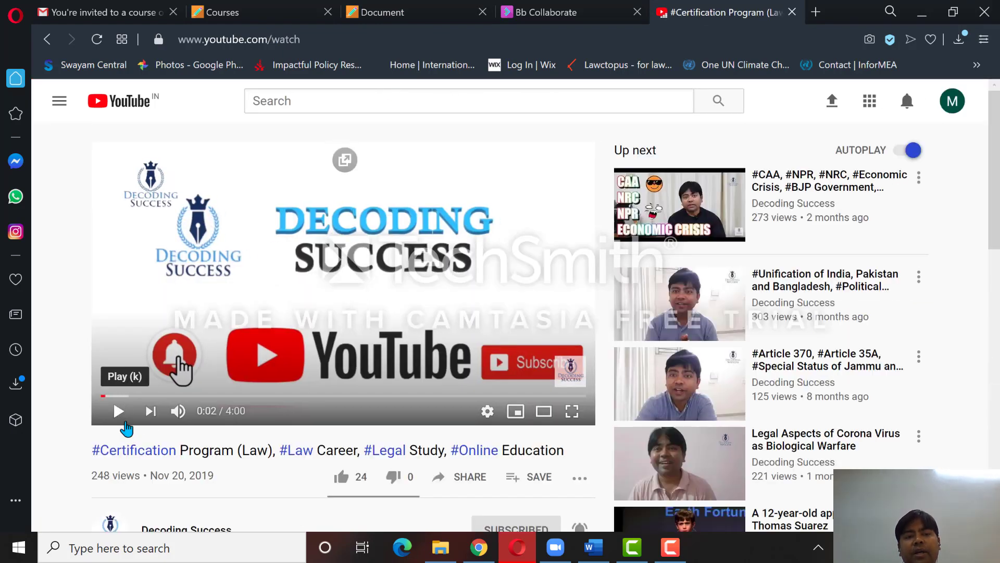
{"action": "left_click", "coordinate": [274, 36]}
{"action": "key", "text": "ctrl+c"}
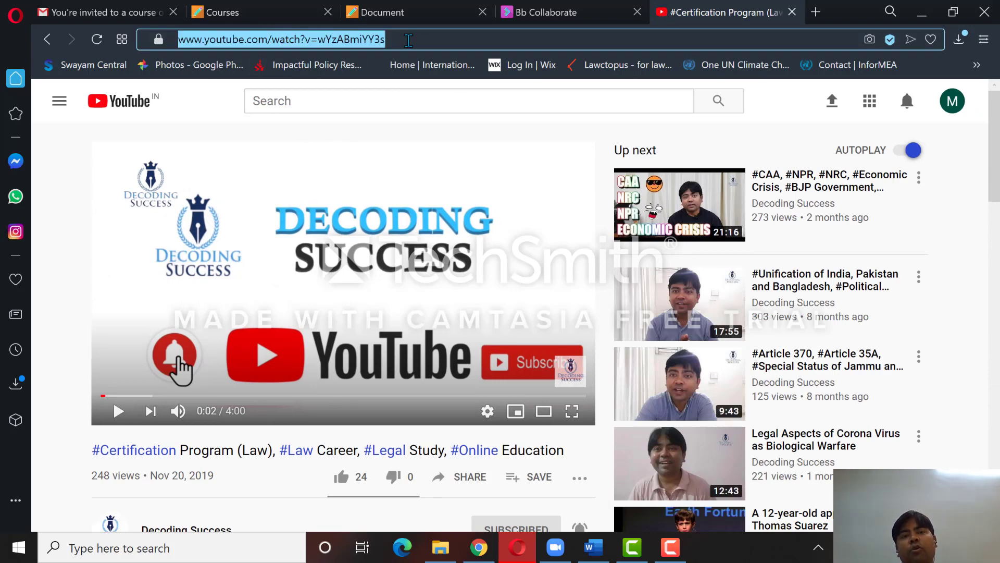
{"action": "key", "text": "BackSpace"}
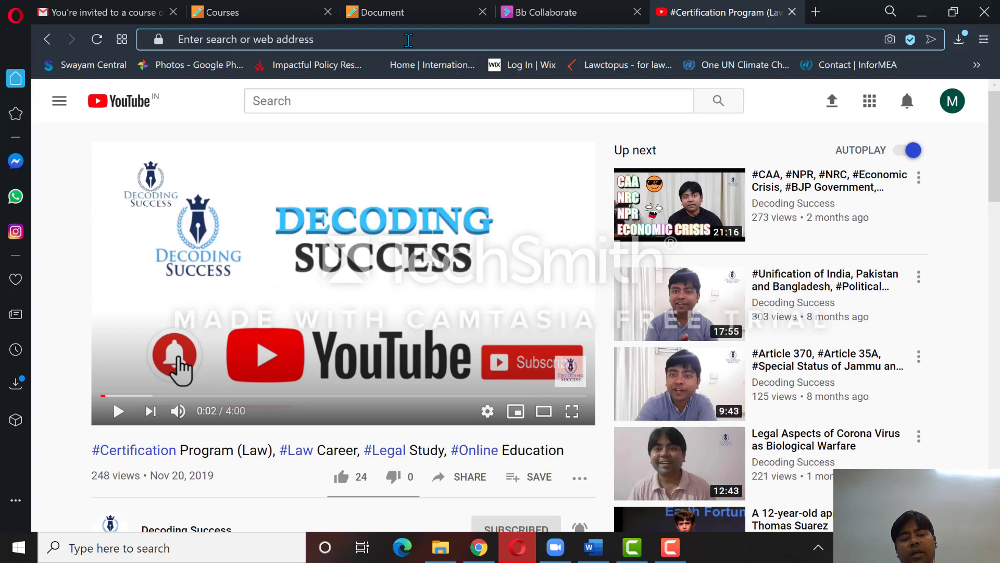
Return to the course document and paste the copied YouTube link as the video URL
{"action": "left_click", "coordinate": [403, 6]}
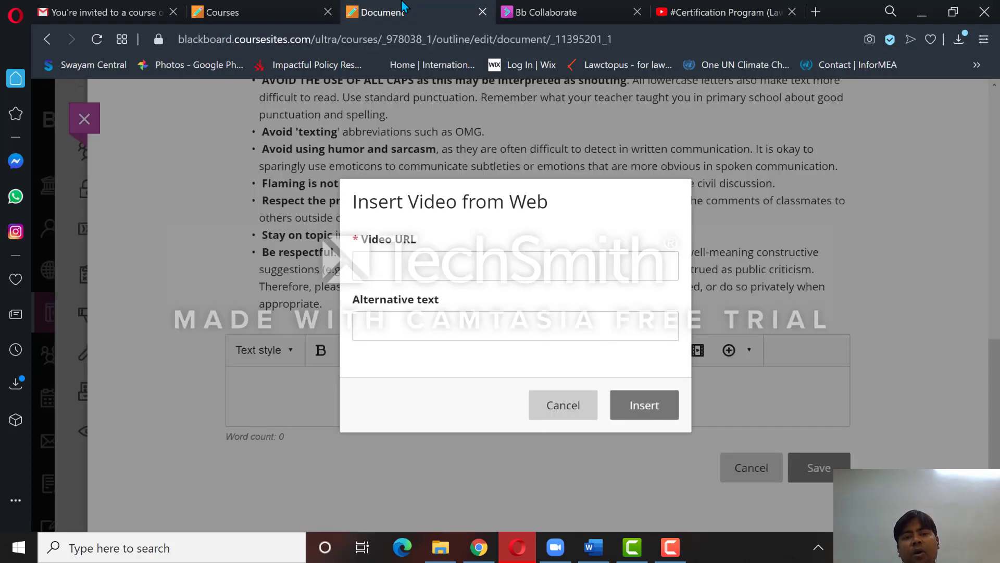
{"action": "left_click", "coordinate": [454, 267]}
{"action": "key", "text": "ctrl+v"}
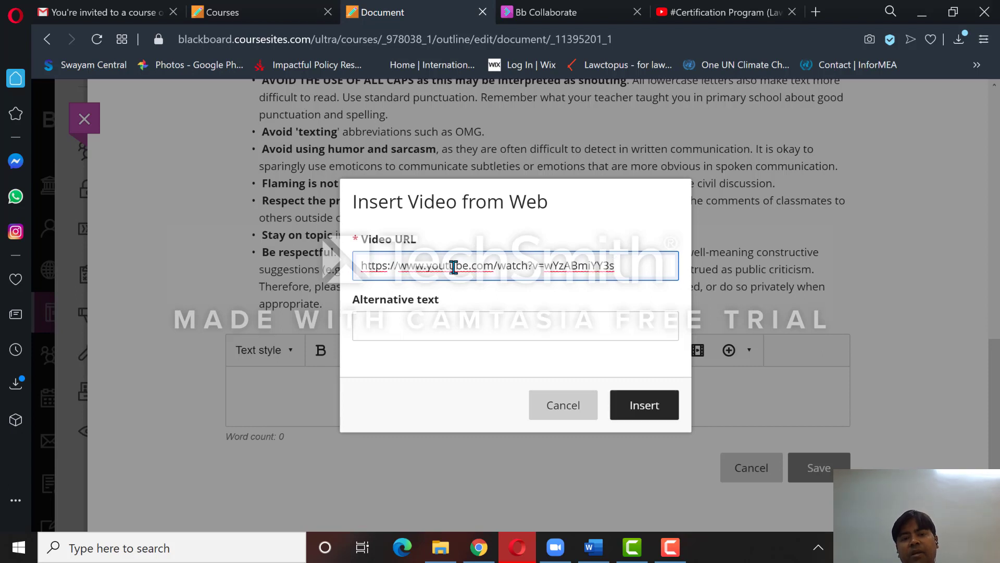
Check the video's title on YouTube, set the alternative text to "Law Certificate Progra", and insert the video
{"action": "left_click", "coordinate": [456, 326]}
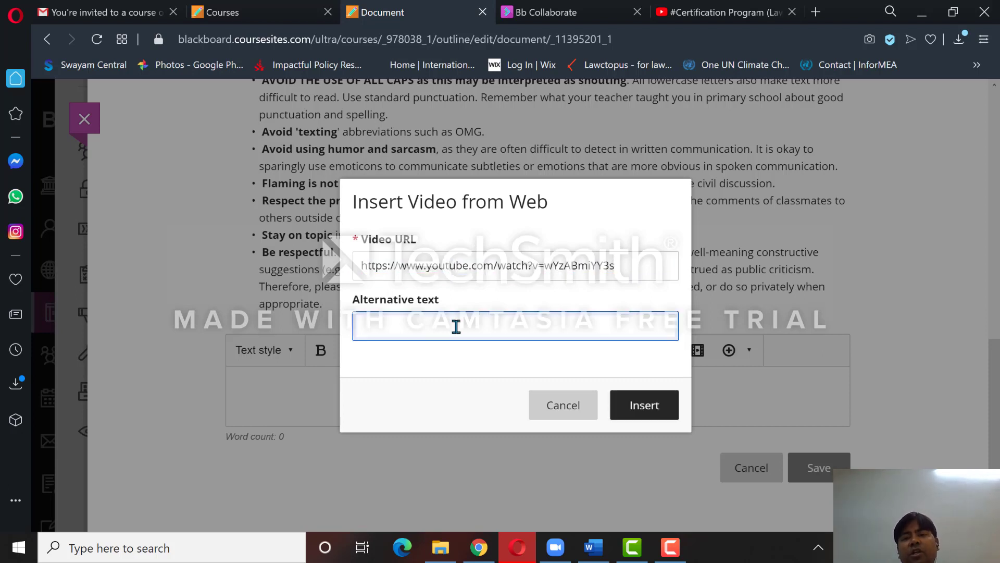
{"action": "left_click", "coordinate": [719, 7]}
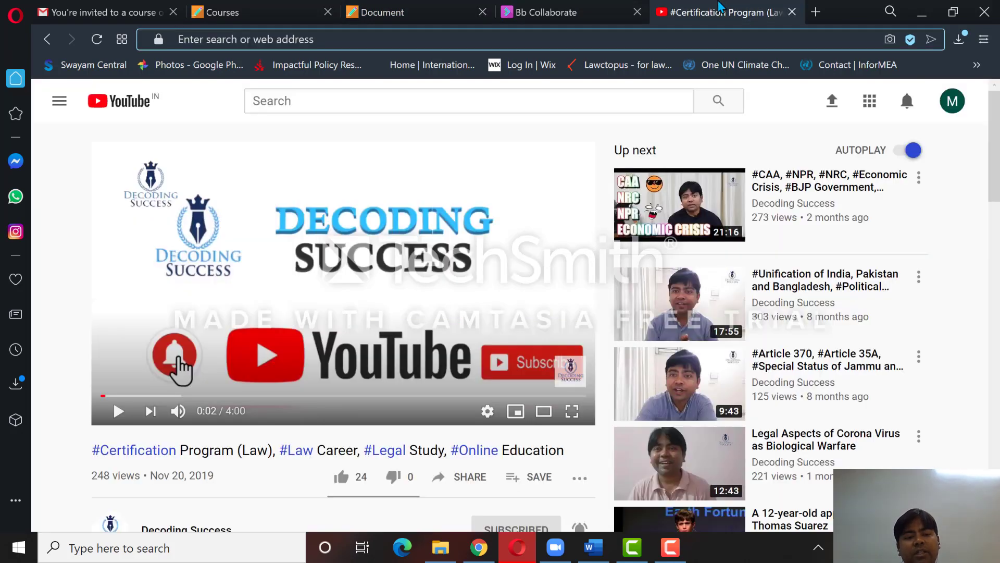
{"action": "scroll", "coordinate": [489, 219], "scroll_direction": "down", "scroll_amount": 2}
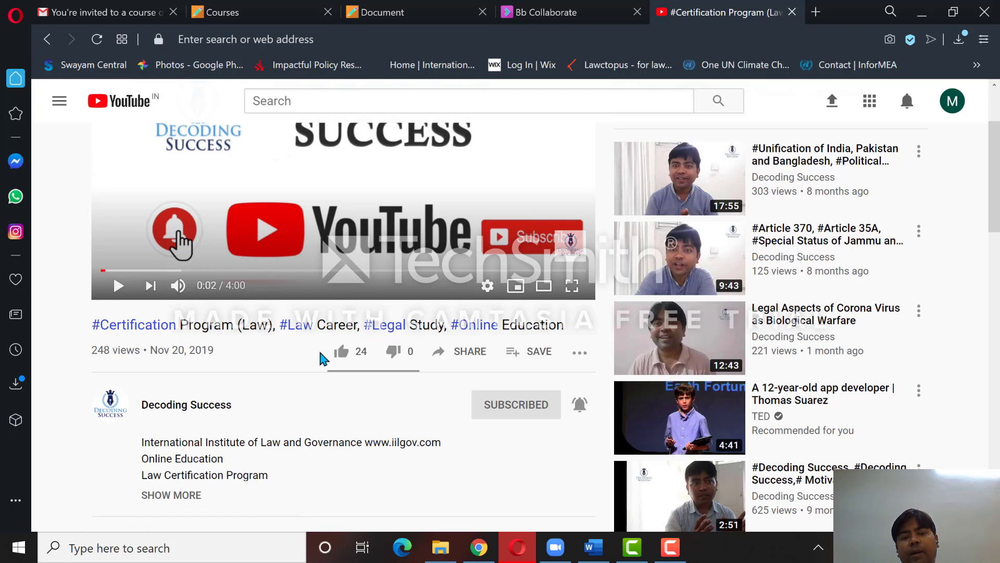
{"action": "left_click", "coordinate": [601, 8]}
{"action": "left_click", "coordinate": [415, 5]}
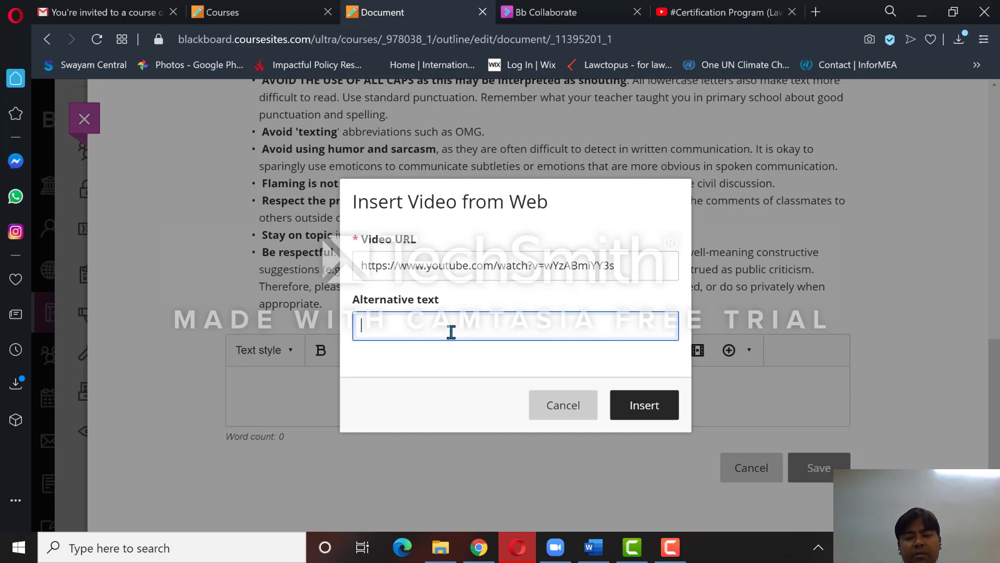
{"action": "type", "text": "Law Ce"}
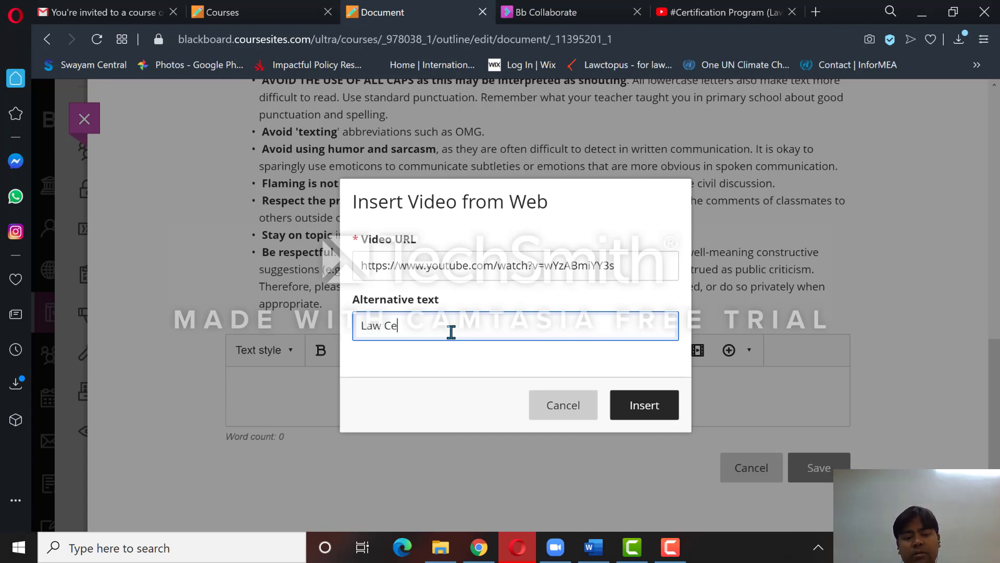
{"action": "type", "text": "rtificat"}
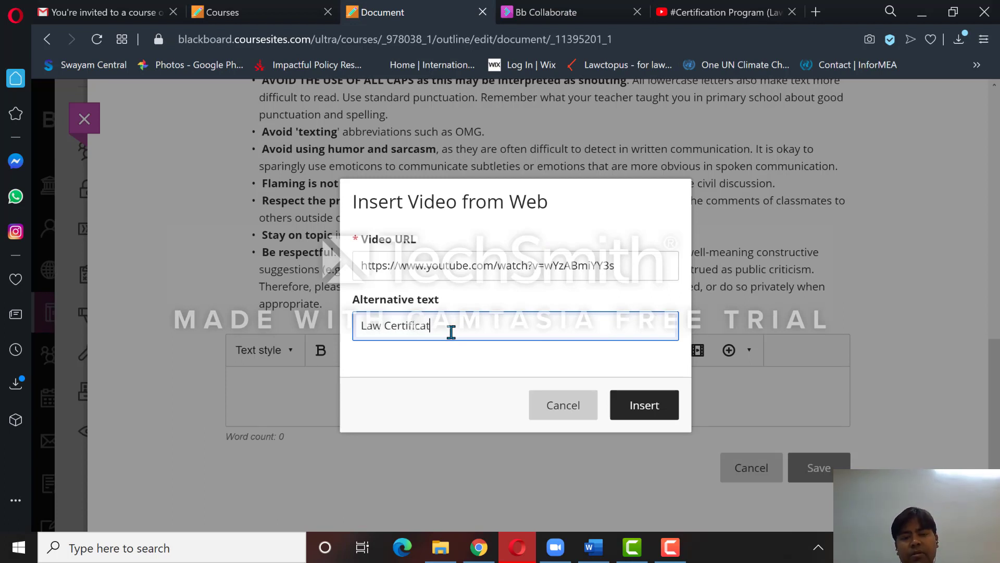
{"action": "type", "text": "e Pre"}
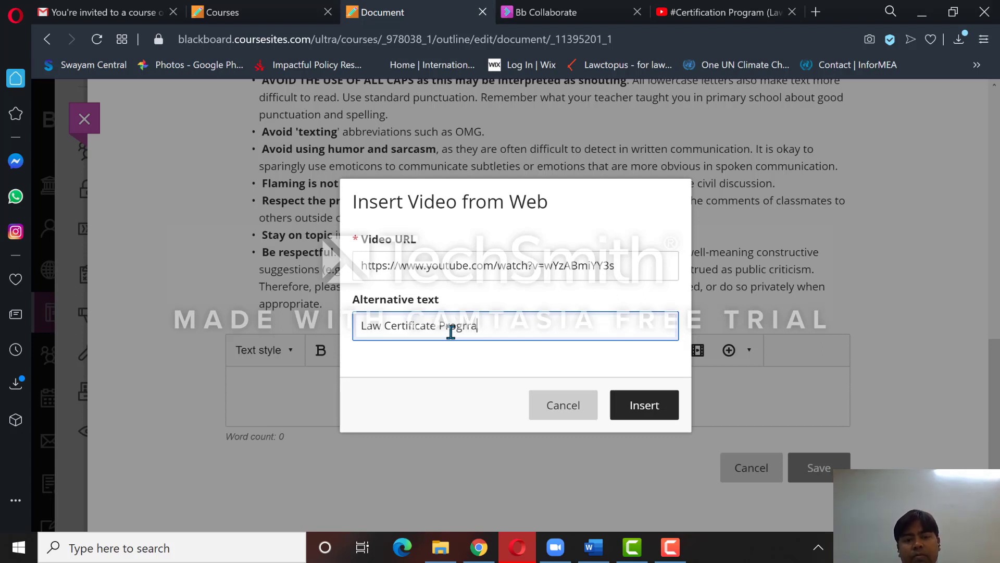
{"action": "type", "text": "gra"}
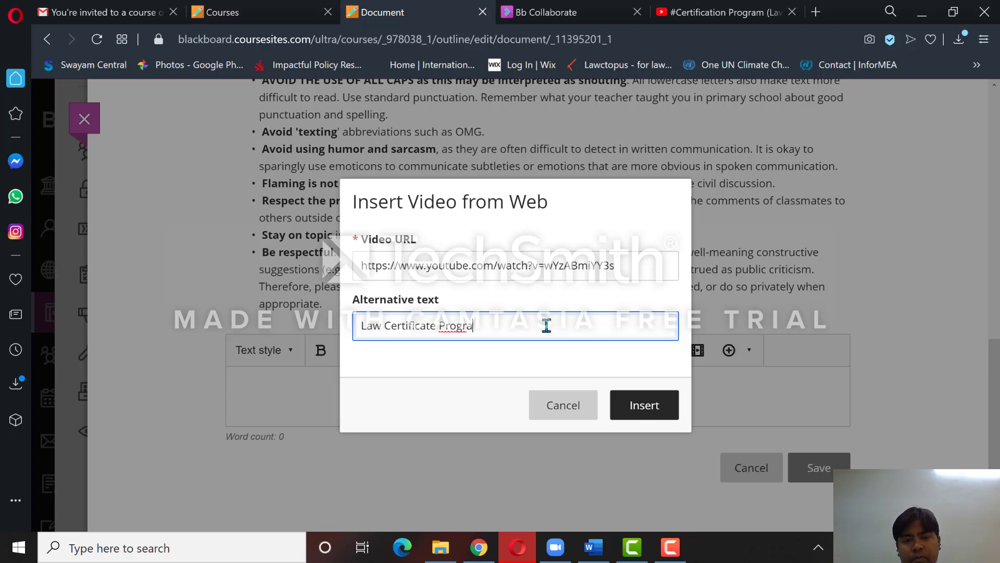
{"action": "left_click", "coordinate": [646, 412]}
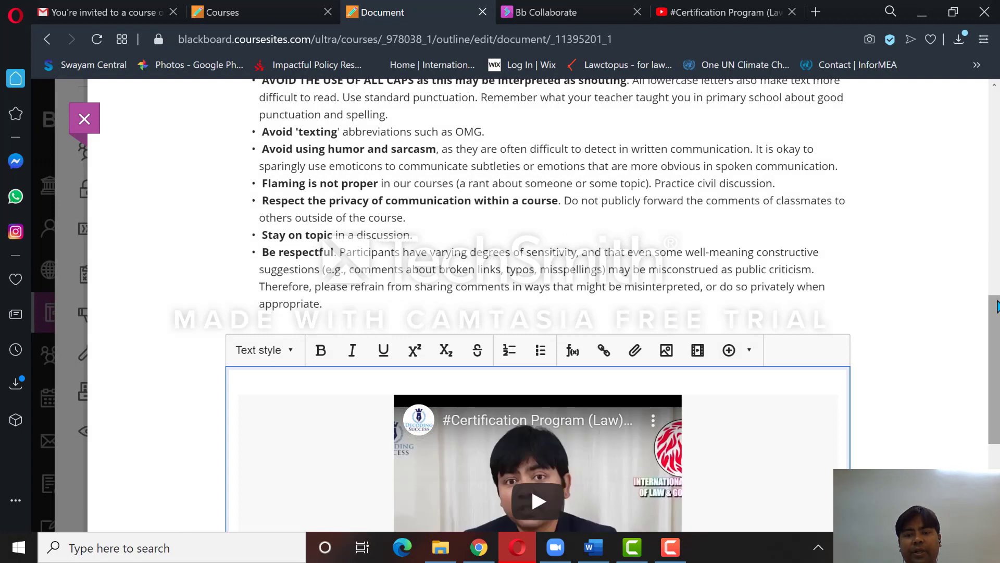
Add the caption "Law Certificate Program" above the embedded video in the new content block
{"action": "scroll", "coordinate": [996, 307], "scroll_direction": "down", "scroll_amount": 4}
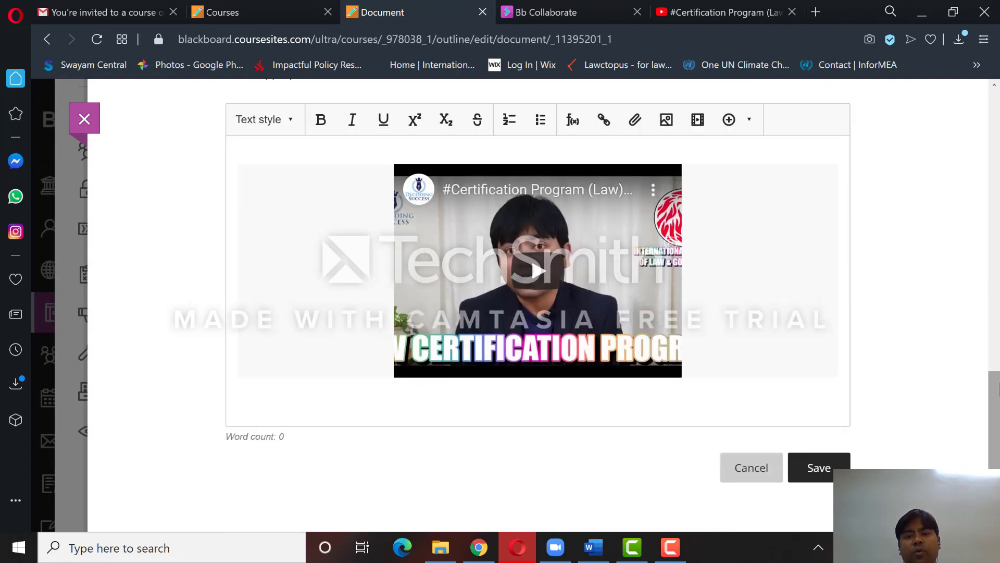
{"action": "left_click", "coordinate": [328, 155]}
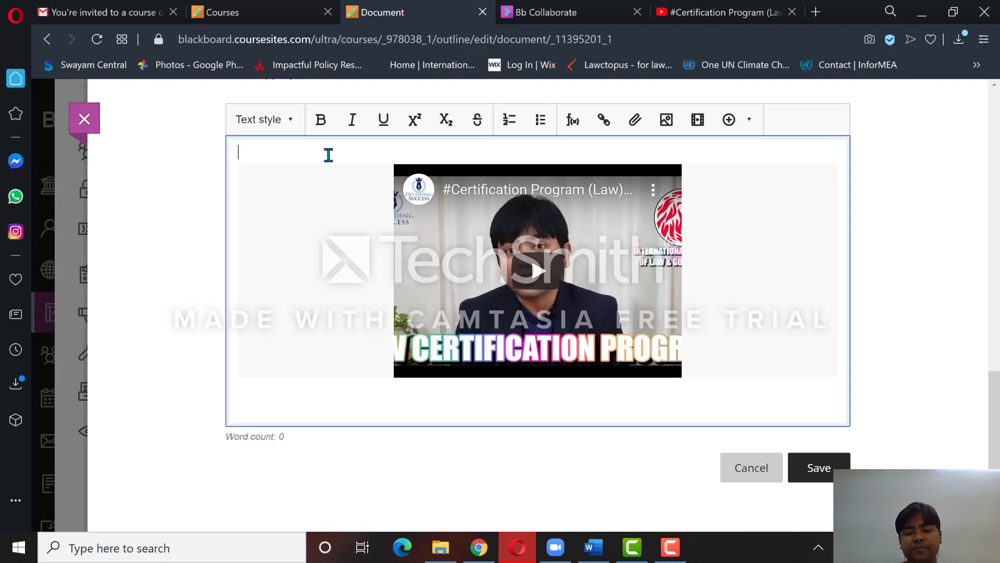
{"action": "type", "text": "Law "}
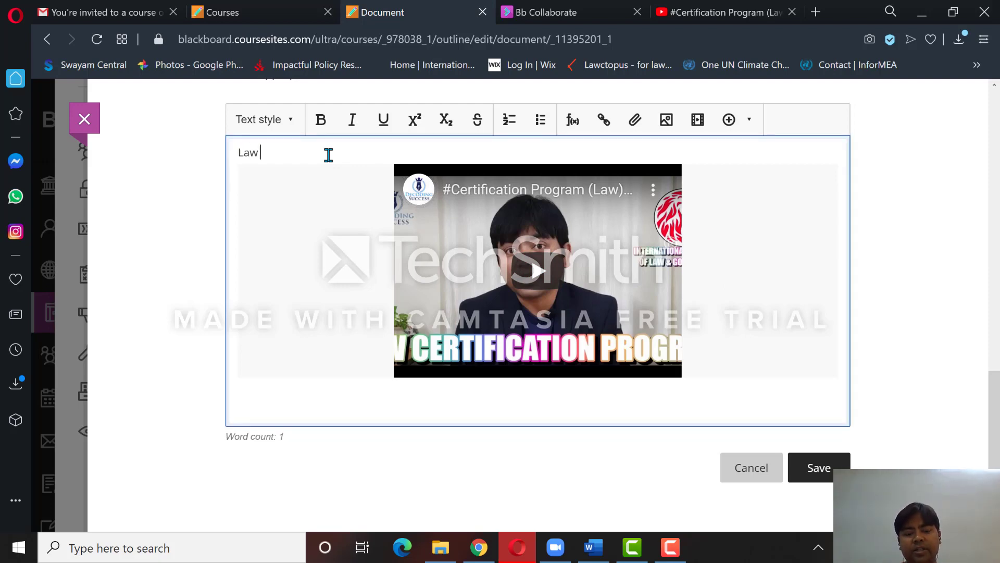
{"action": "type", "text": "Certifi"}
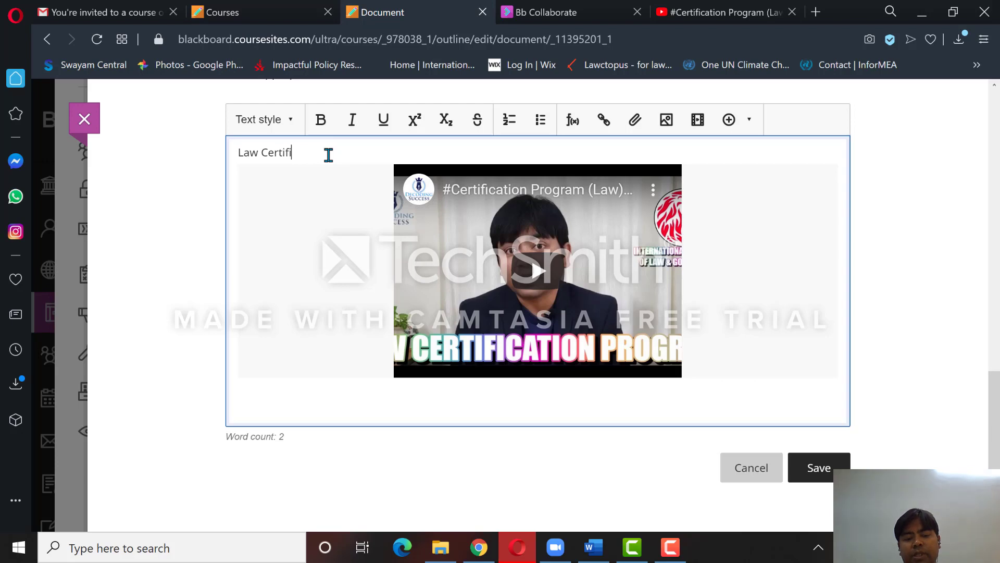
{"action": "type", "text": "cate Program"}
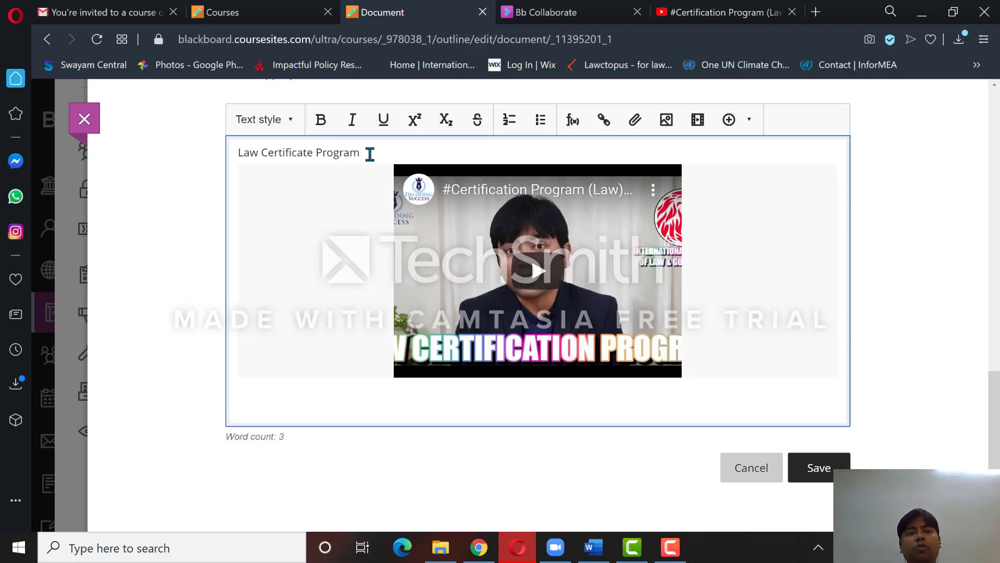
Make the "Law Certificate Program" caption bold and apply the Title text style to it
{"action": "left_click_drag", "start_coordinate": [367, 152], "coordinate": [230, 150]}
{"action": "key", "text": "ctrl+b"}
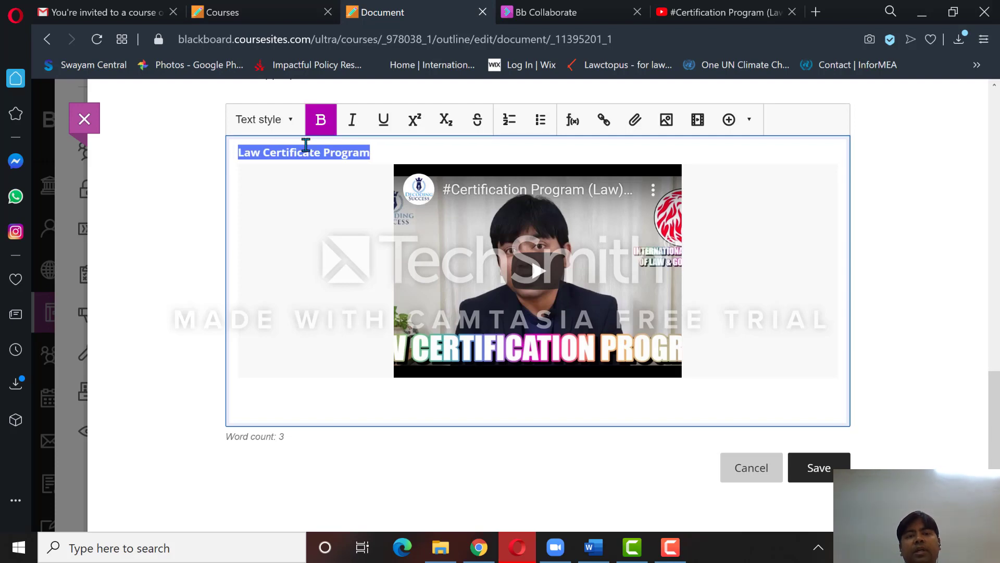
{"action": "left_click", "coordinate": [394, 145]}
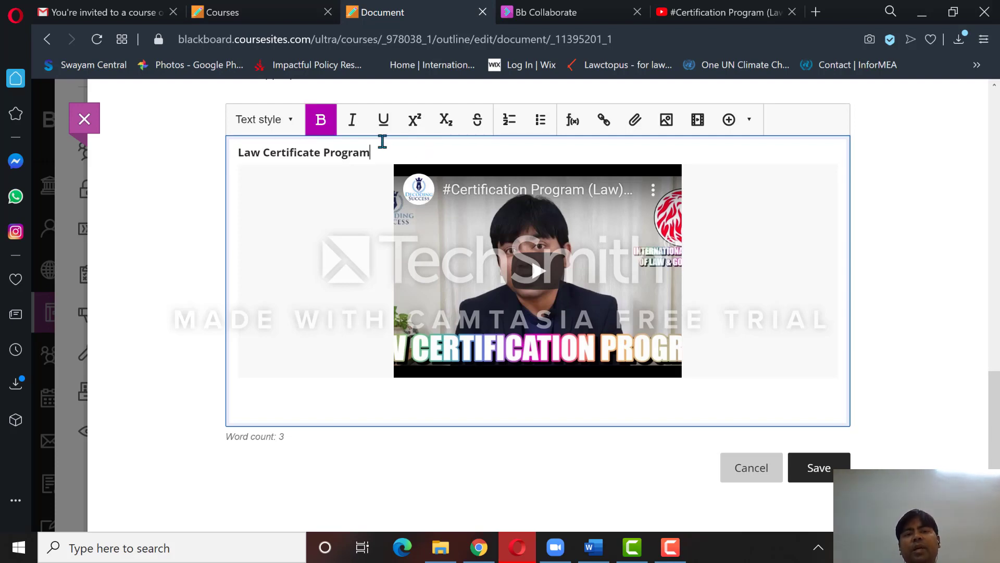
{"action": "left_click_drag", "start_coordinate": [382, 142], "coordinate": [238, 145]}
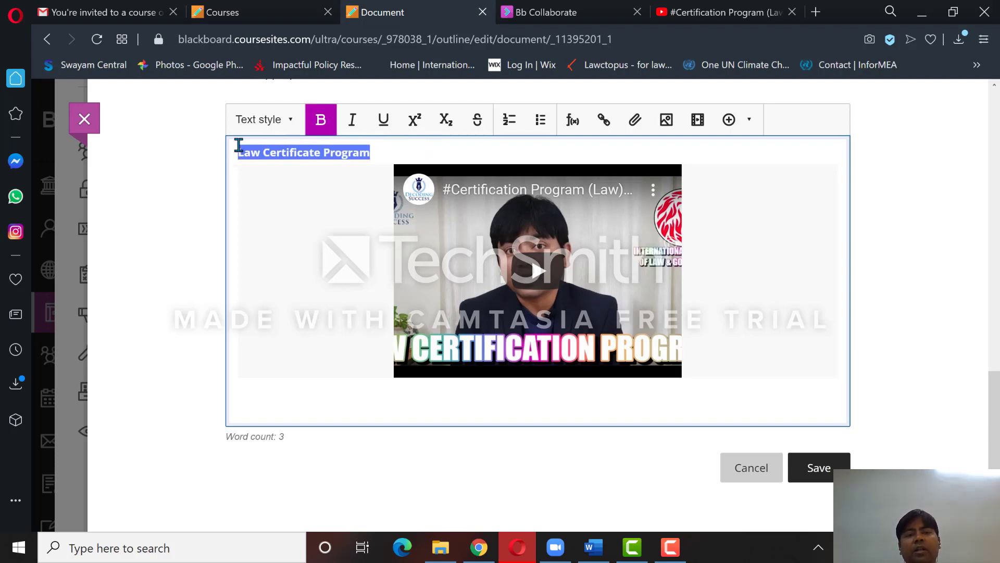
{"action": "left_click", "coordinate": [292, 123]}
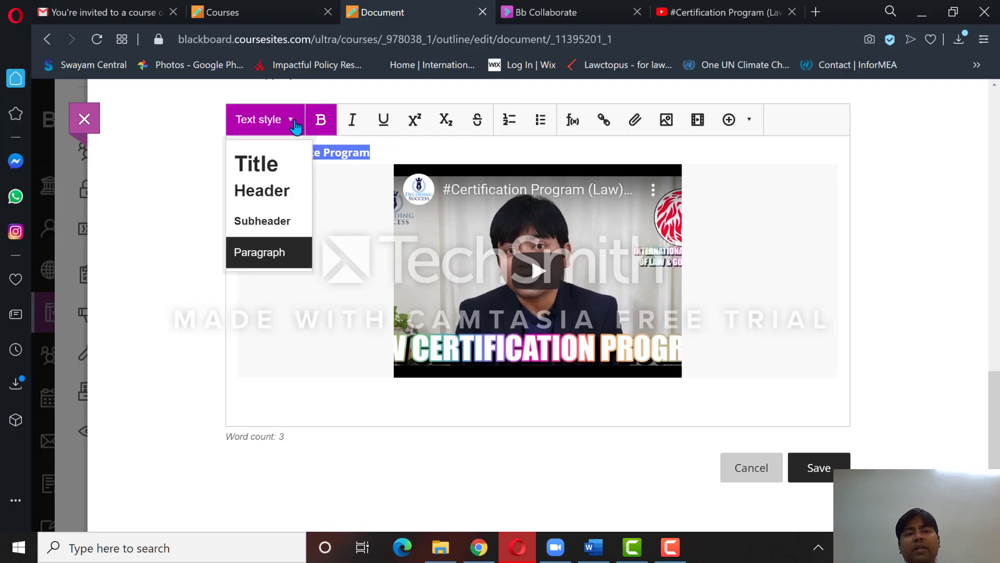
{"action": "left_click", "coordinate": [283, 169]}
{"action": "left_click", "coordinate": [277, 183]}
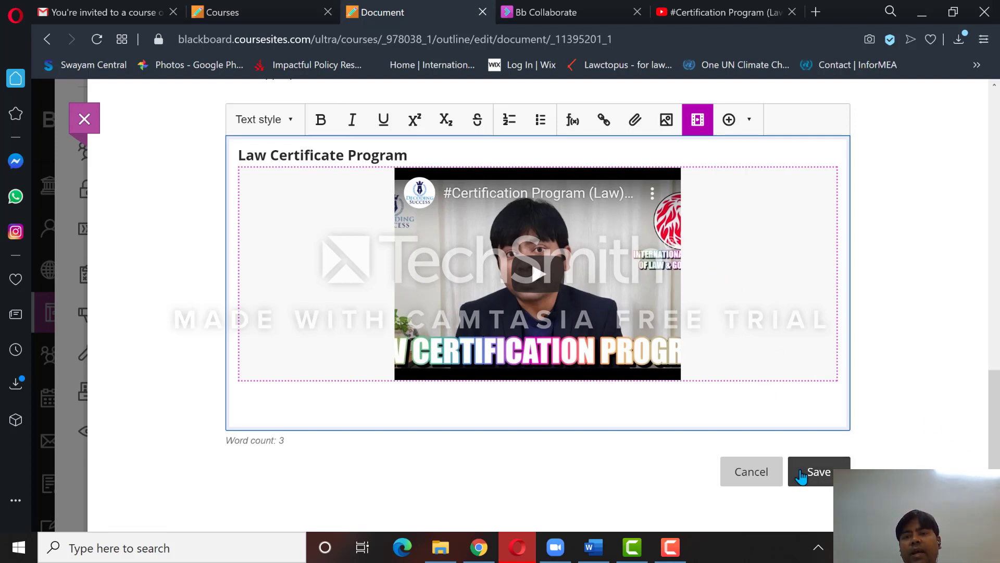
Place the cursor below the embedded video, view the options for inserting an image from the web, and cancel without inserting one
{"action": "left_click", "coordinate": [926, 266]}
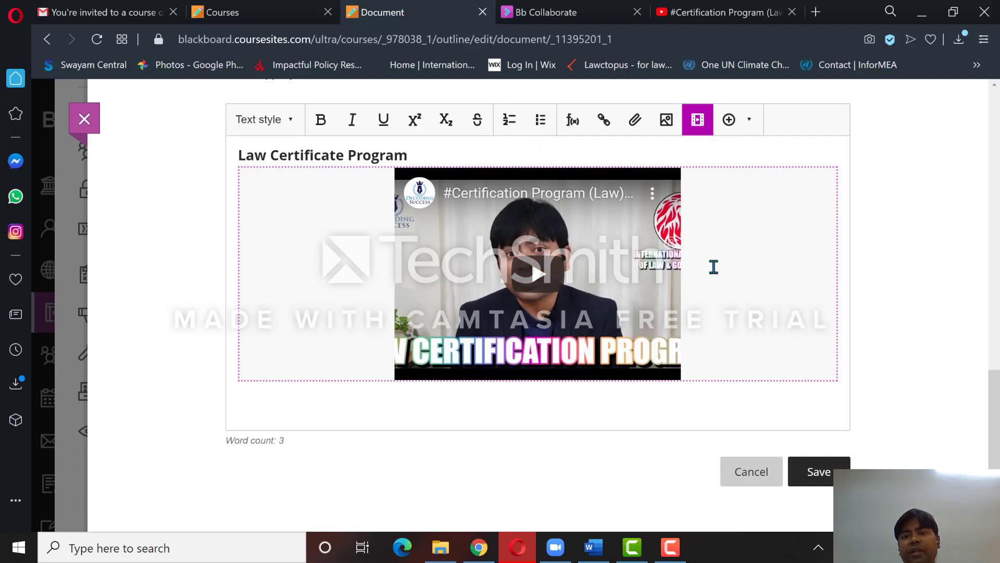
{"action": "left_click", "coordinate": [709, 238]}
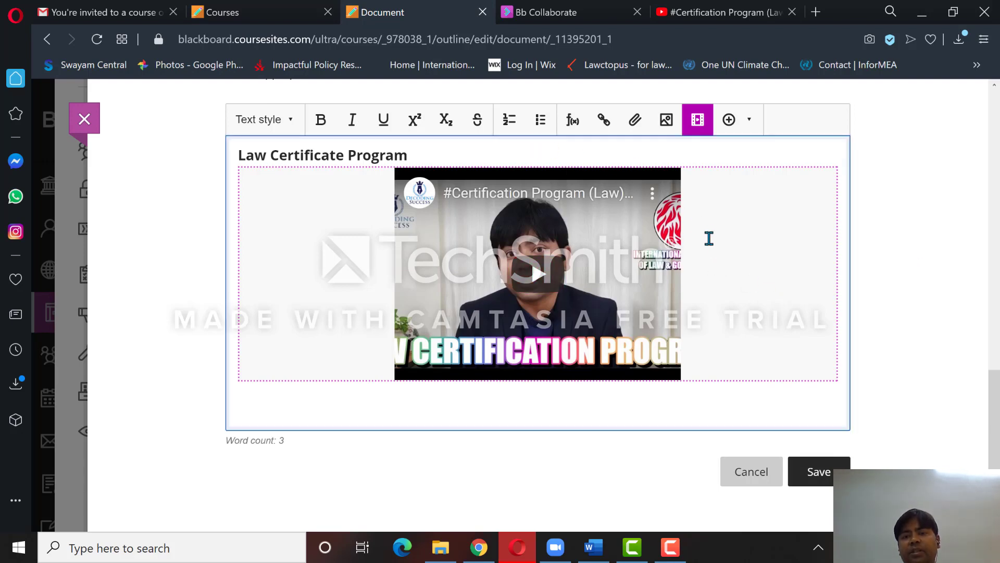
{"action": "left_click", "coordinate": [746, 410]}
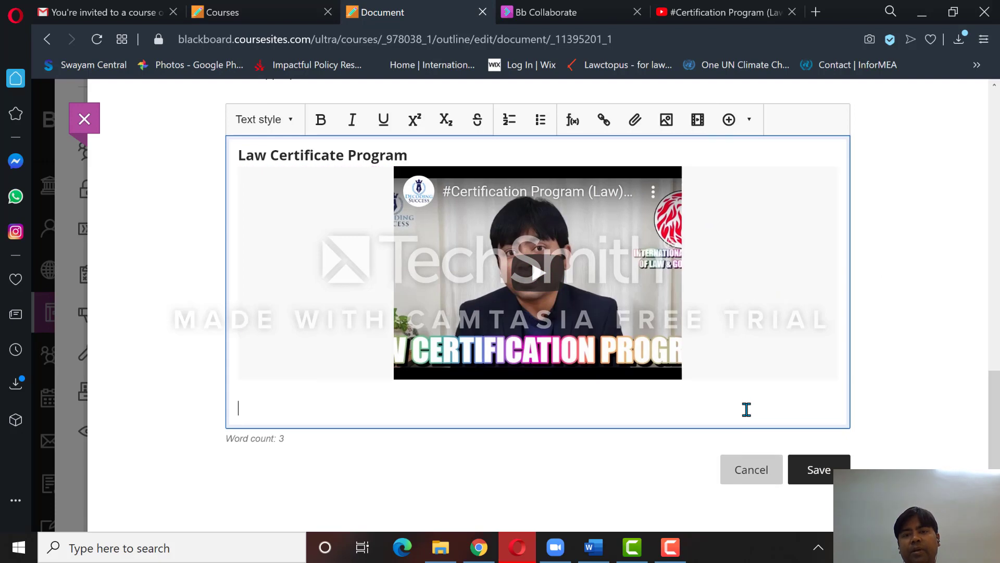
{"action": "left_click", "coordinate": [669, 133]}
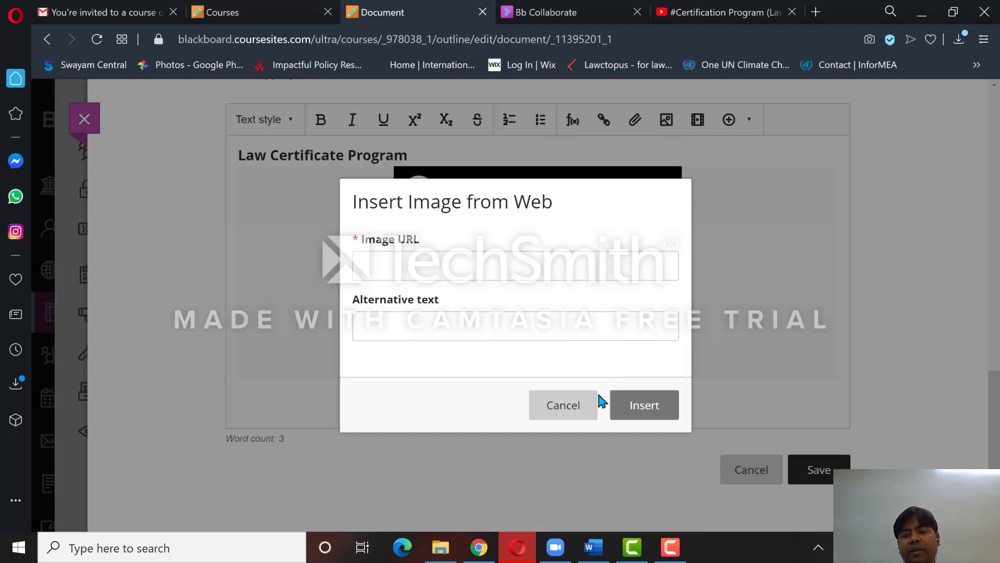
{"action": "left_click", "coordinate": [573, 406]}
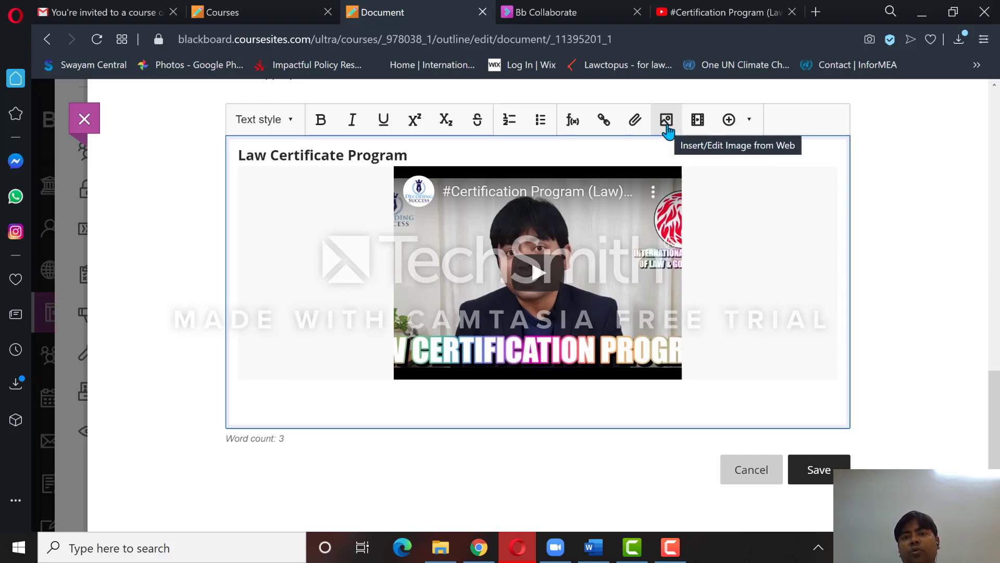
Search Google for "corporate governance" in a new browser tab and show the image results
{"action": "left_click", "coordinate": [817, 11]}
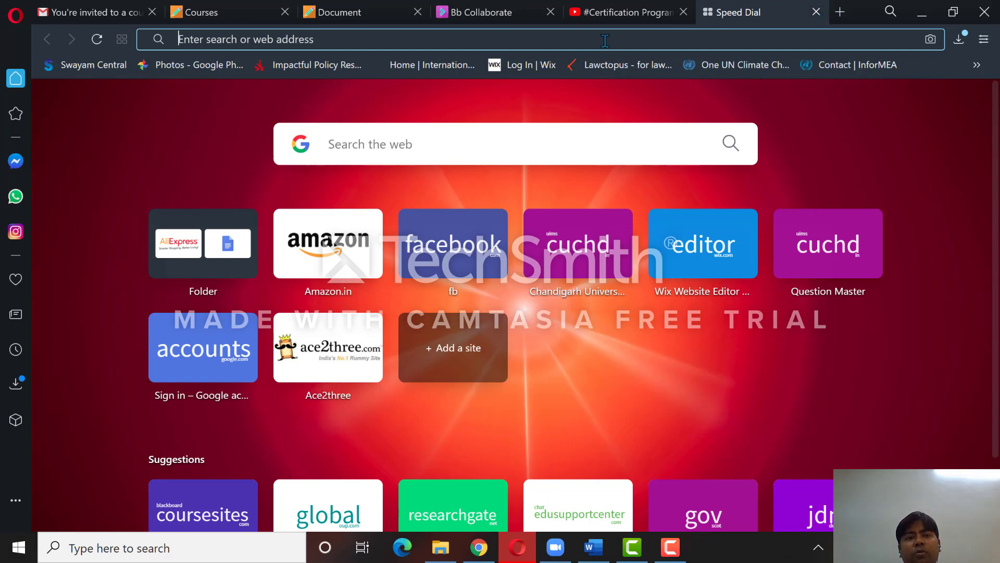
{"action": "type", "text": "ci"}
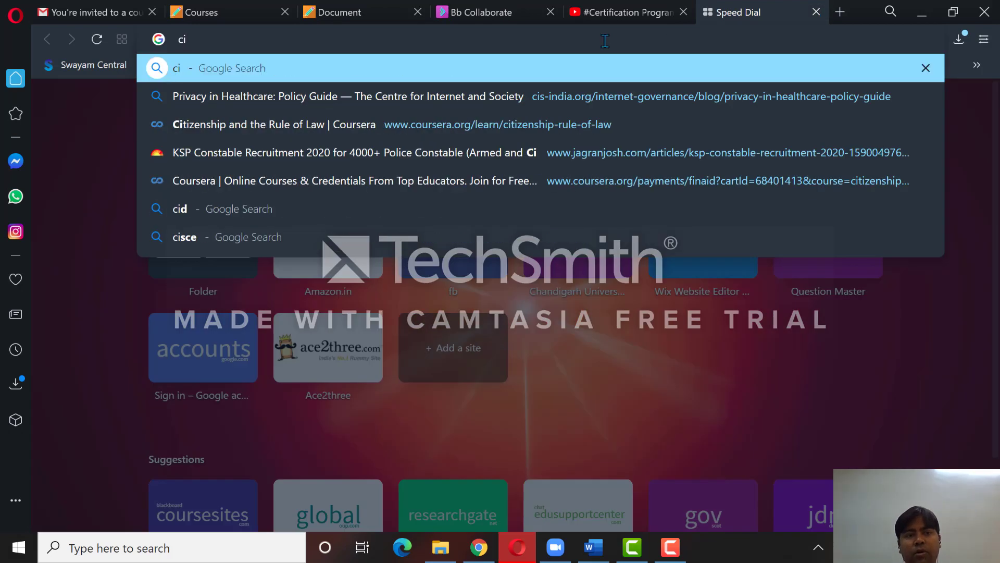
{"action": "key", "text": "BackSpace"}
{"action": "type", "text": "orporate governance"}
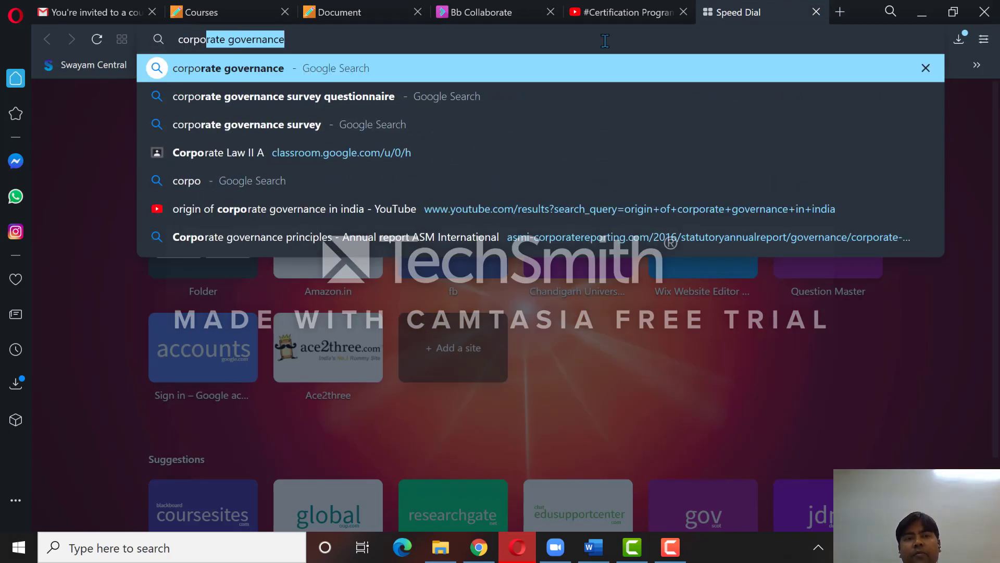
{"action": "key", "text": "Return"}
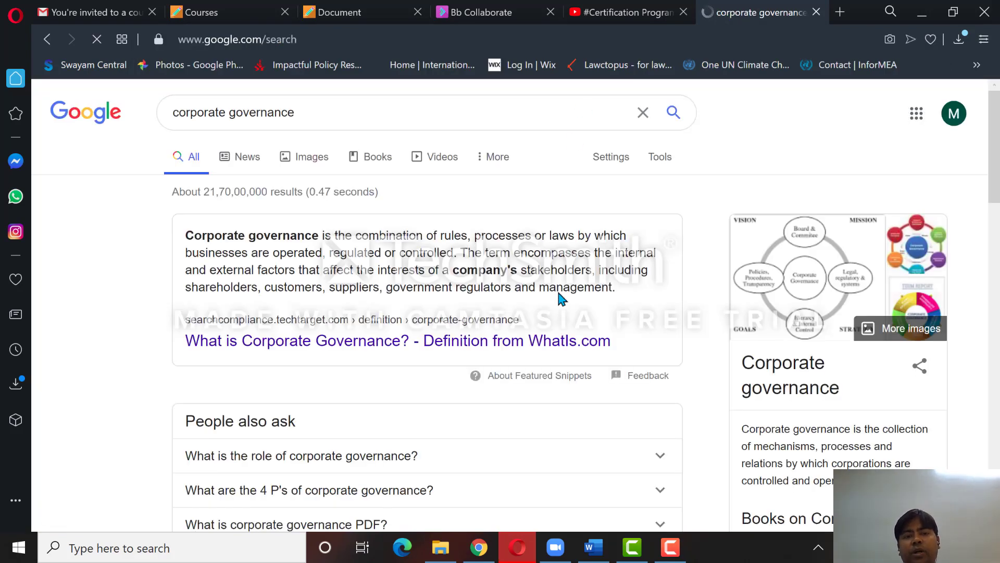
{"action": "left_click", "coordinate": [309, 165]}
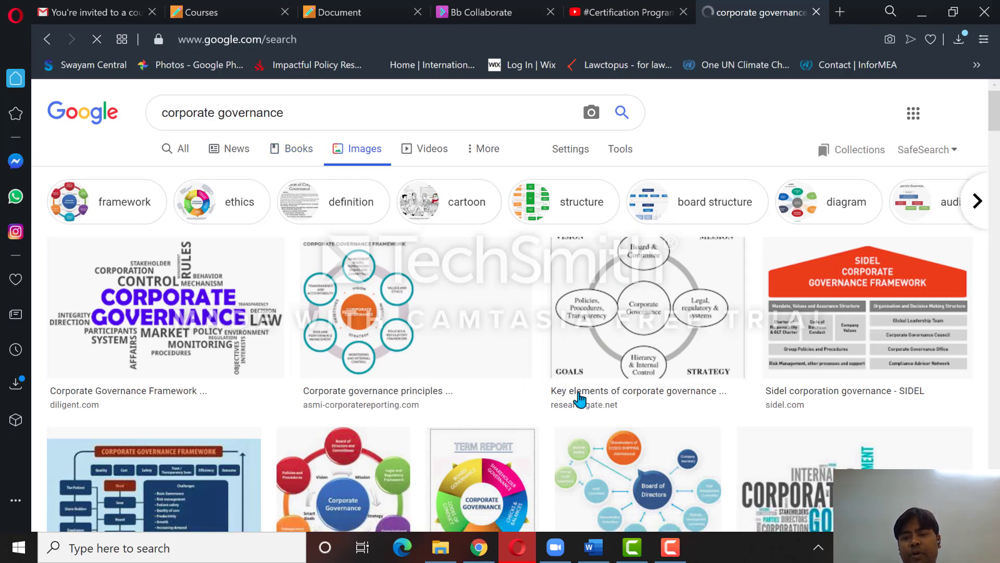
Preview the COSCO SHIPPING Board of Directors diagram and open its source page in a separate browser tab
{"action": "left_click", "coordinate": [676, 480]}
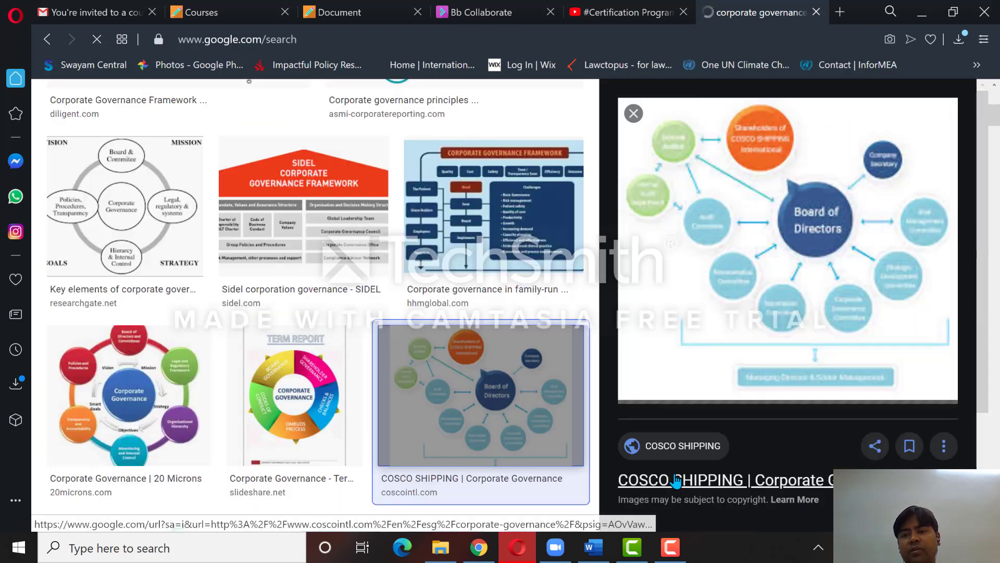
{"action": "right_click", "coordinate": [766, 250]}
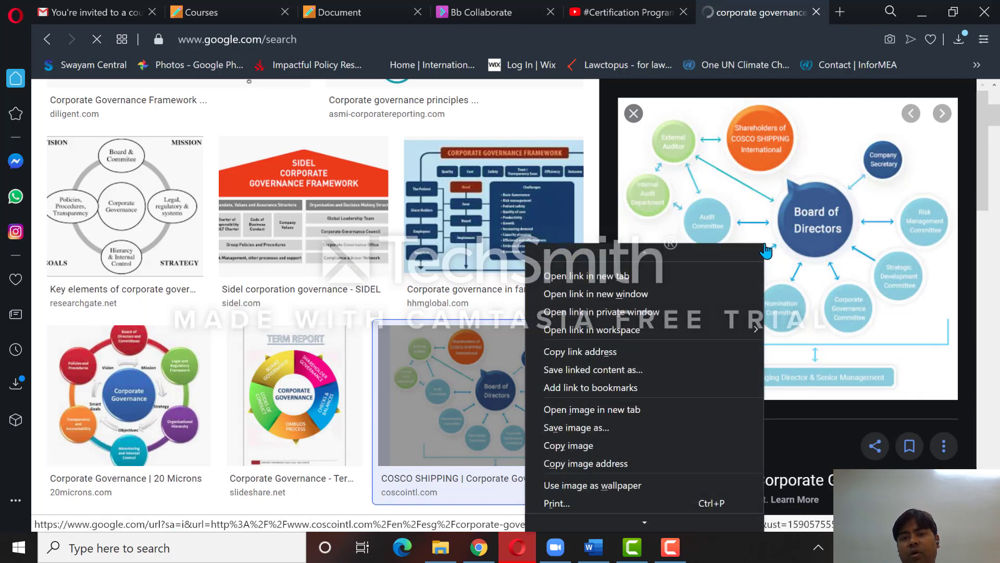
{"action": "left_click", "coordinate": [707, 277]}
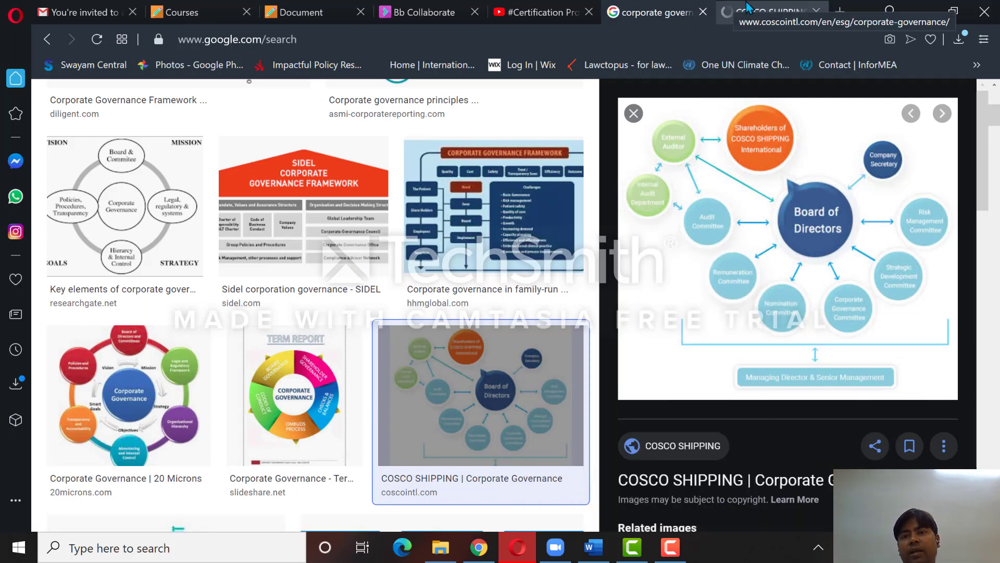
{"action": "left_click", "coordinate": [754, 8]}
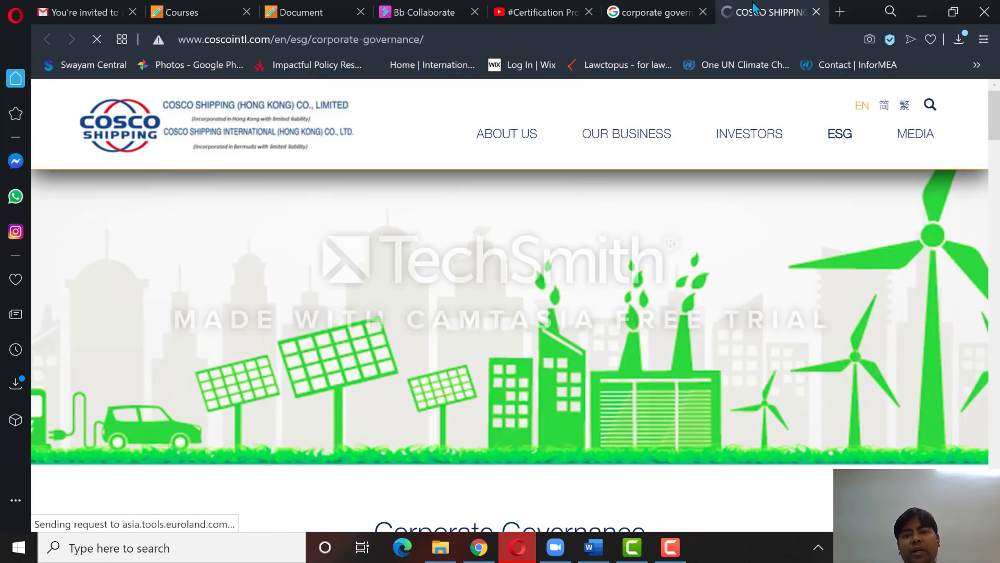
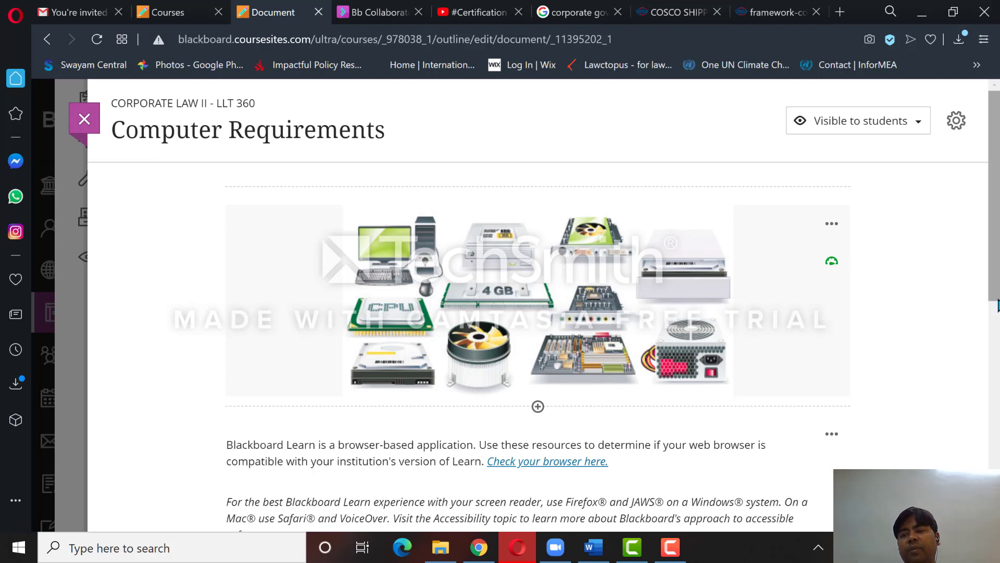
Review the Computer Requirements document, including its hardware image, supported browsers list and browser logos, and close it
{"action": "scroll", "coordinate": [996, 296], "scroll_direction": "down", "scroll_amount": 2}
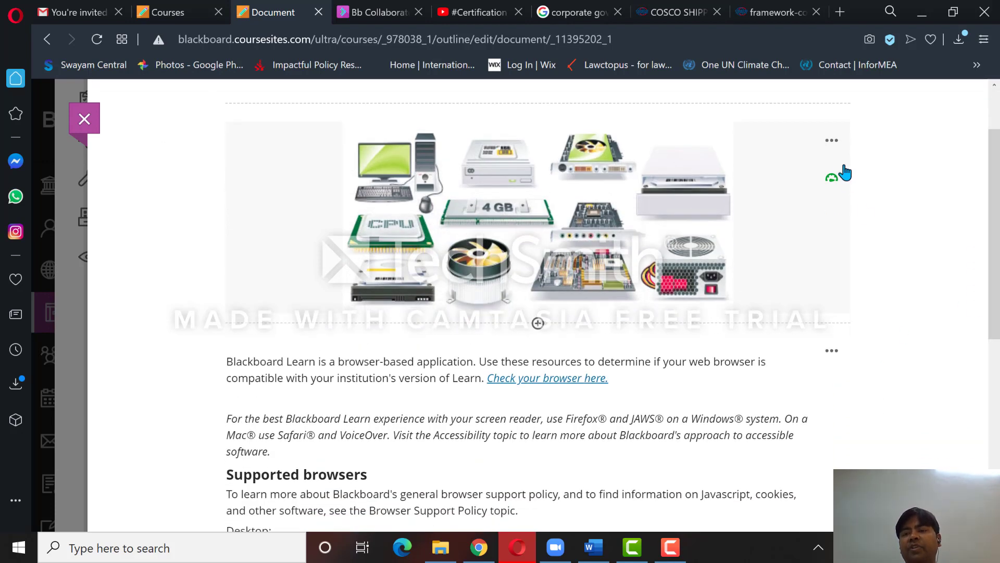
{"action": "mouse_move", "coordinate": [830, 144]}
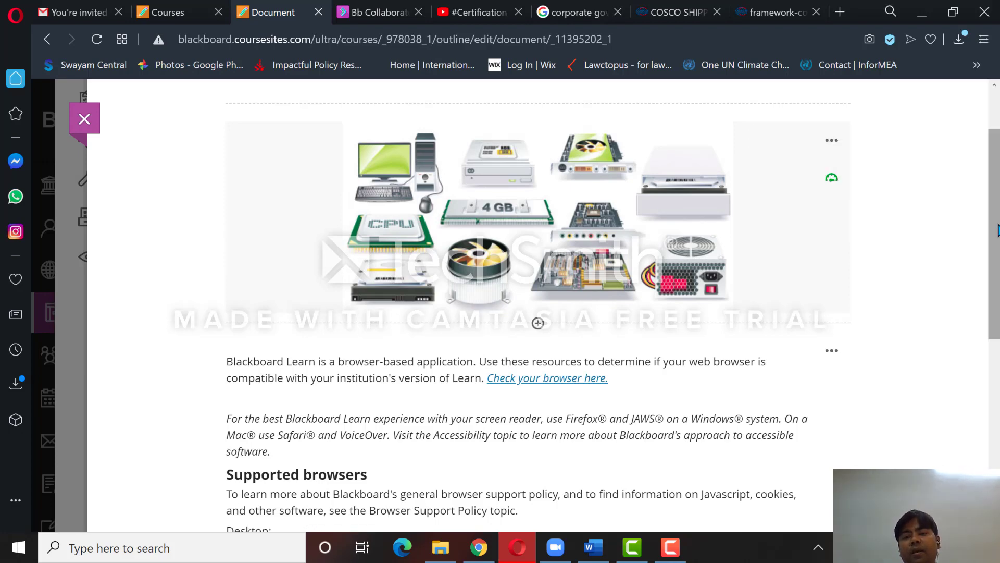
{"action": "scroll", "coordinate": [919, 220], "scroll_direction": "down", "scroll_amount": 3}
{"action": "scroll", "coordinate": [521, 302], "scroll_direction": "down", "scroll_amount": 4}
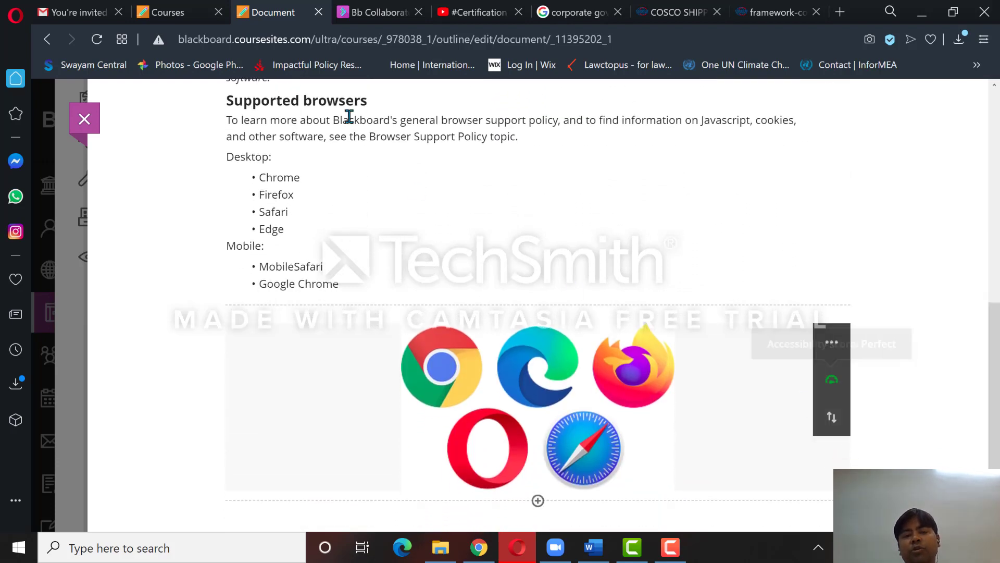
{"action": "mouse_move", "coordinate": [748, 426]}
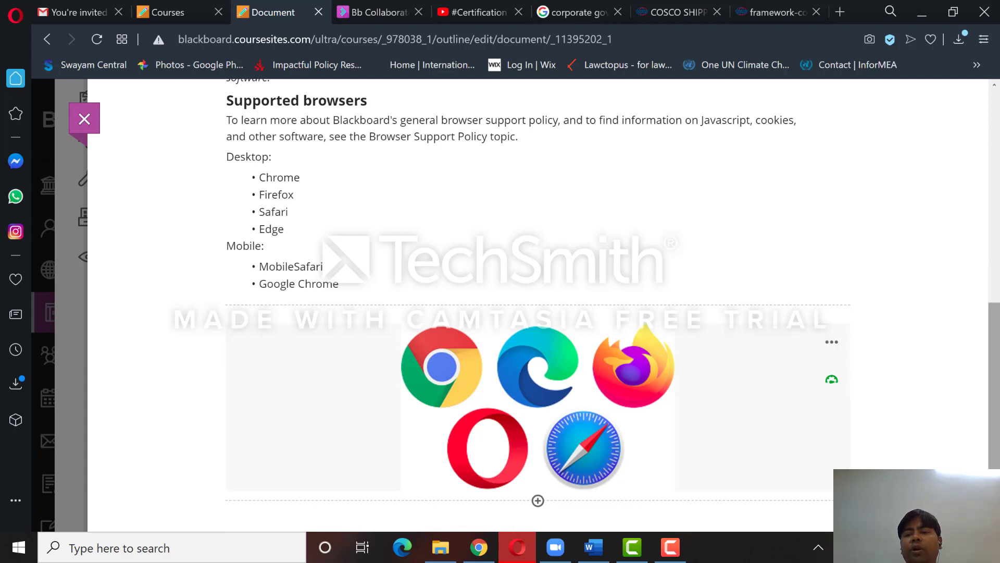
{"action": "left_click_drag", "start_coordinate": [995, 399], "coordinate": [995, 245]}
{"action": "scroll", "coordinate": [995, 245], "scroll_direction": "up", "scroll_amount": 1}
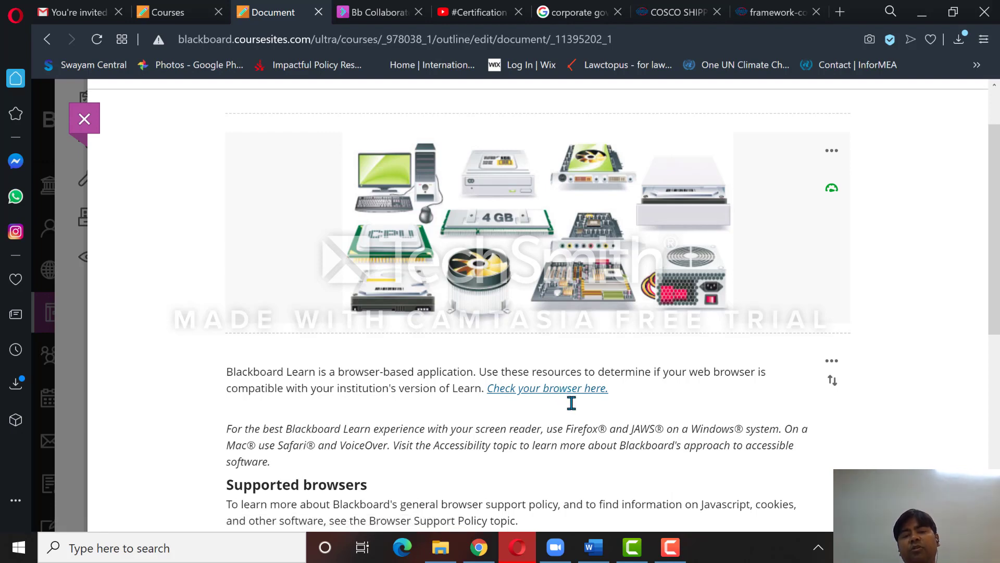
{"action": "left_click", "coordinate": [85, 125]}
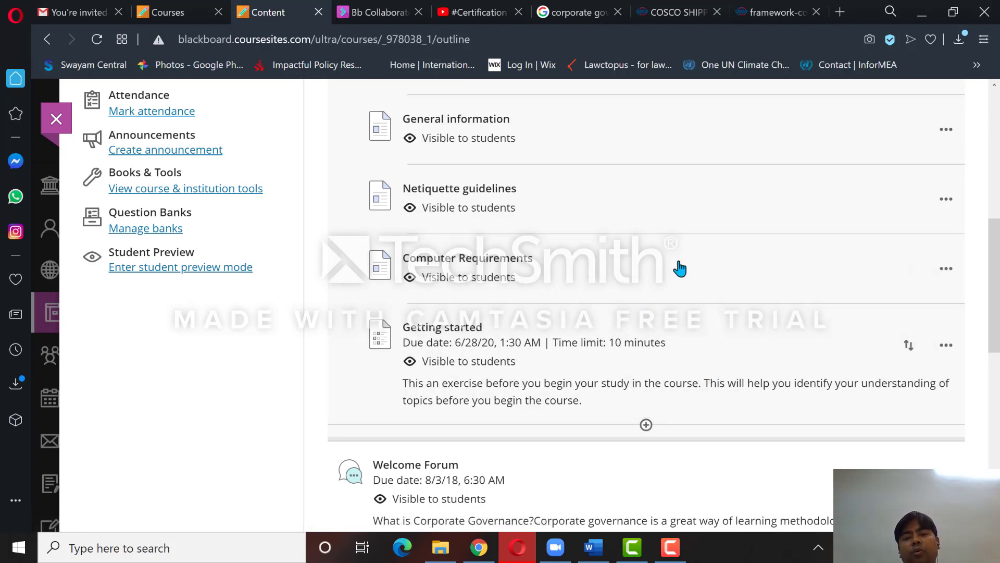
Open the Getting started test and review its introduction, embedded video, first question and test settings
{"action": "left_click", "coordinate": [679, 353]}
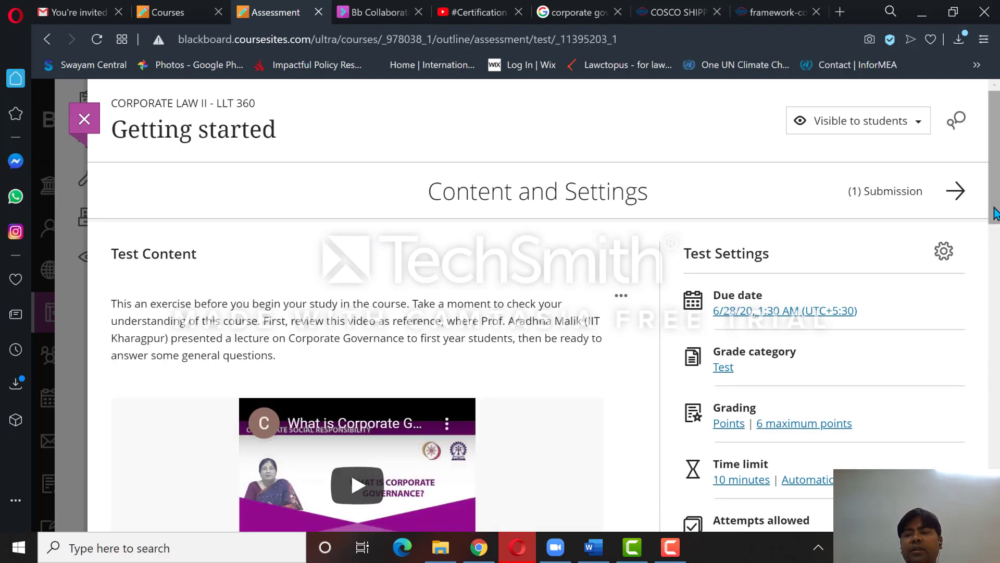
{"action": "scroll", "coordinate": [995, 212], "scroll_direction": "down", "scroll_amount": 2}
{"action": "scroll", "coordinate": [538, 305], "scroll_direction": "down", "scroll_amount": 3}
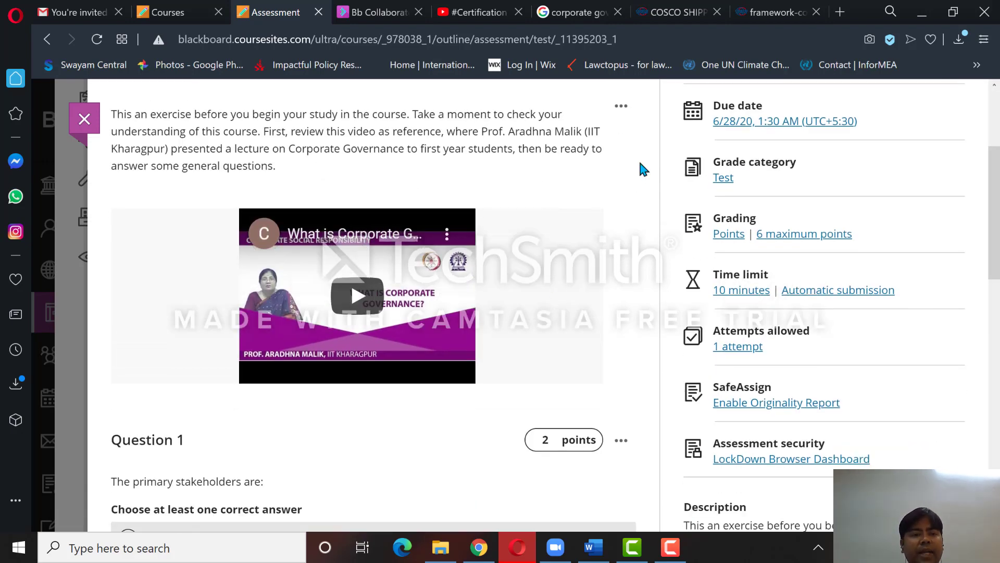
{"action": "scroll", "coordinate": [638, 158], "scroll_direction": "up", "scroll_amount": 2}
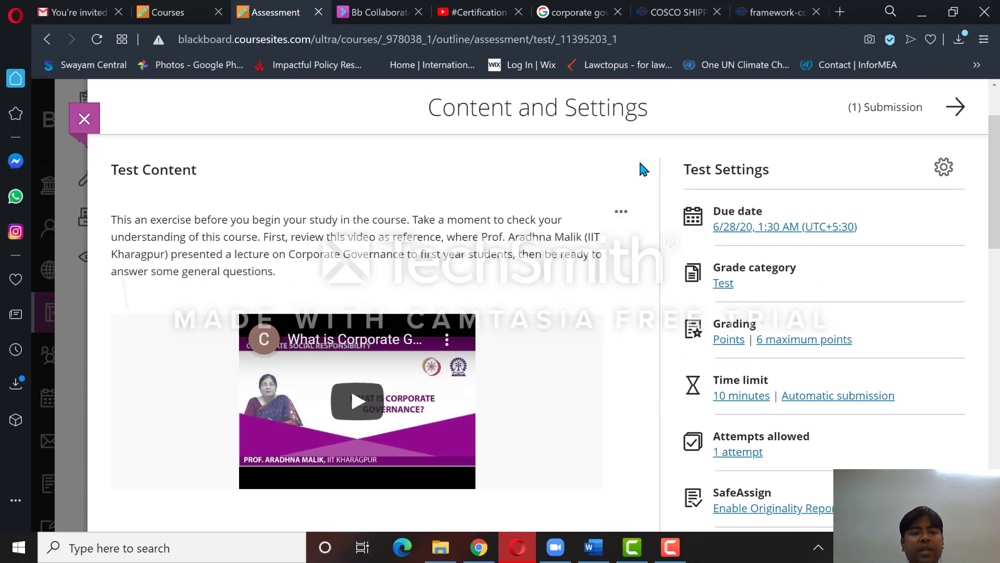
{"action": "scroll", "coordinate": [638, 157], "scroll_direction": "down", "scroll_amount": 2}
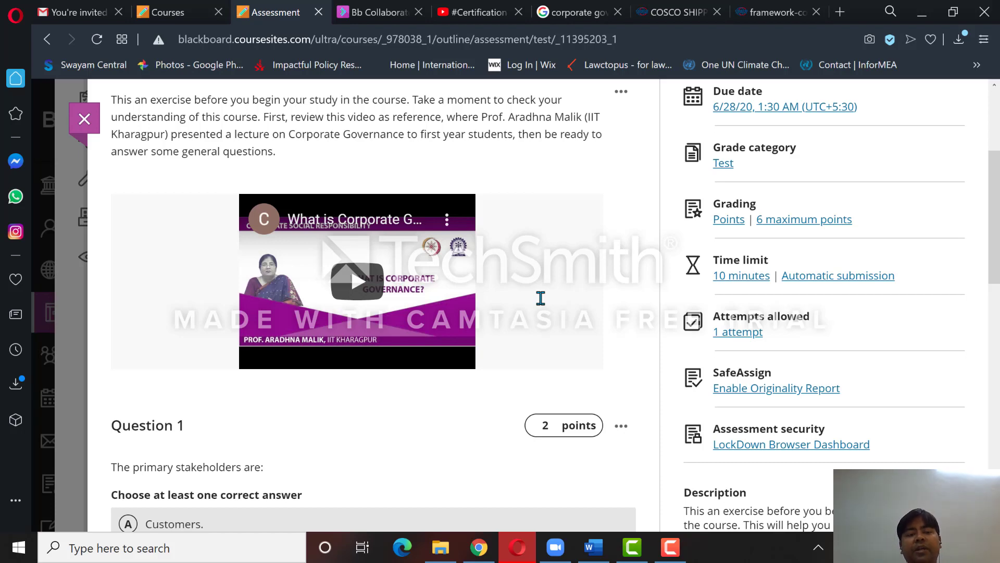
Review the test's three questions, their marked correct answers and point values, and the image between the first two questions
{"action": "scroll", "coordinate": [540, 298], "scroll_direction": "down", "scroll_amount": 5}
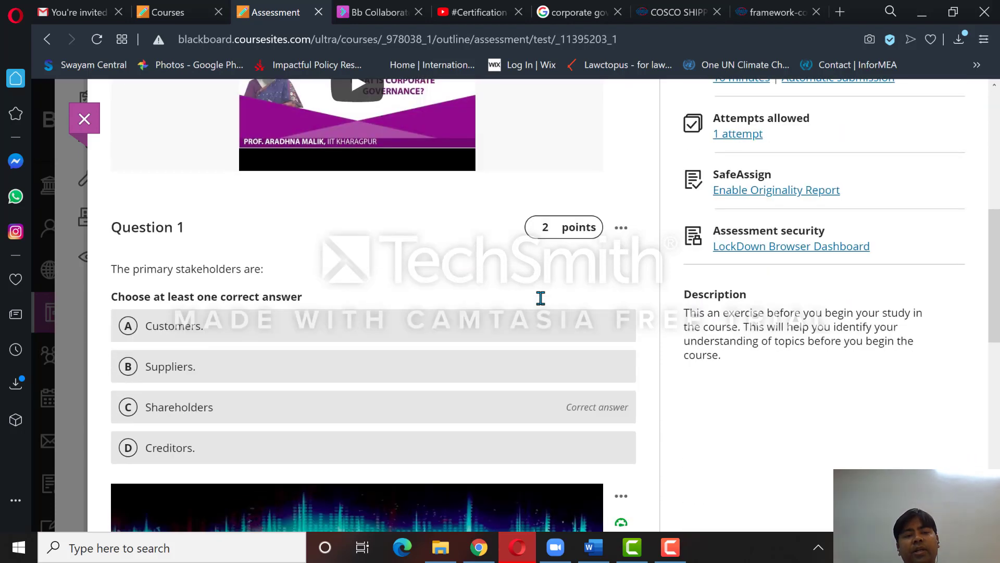
{"action": "scroll", "coordinate": [540, 298], "scroll_direction": "down", "scroll_amount": 2}
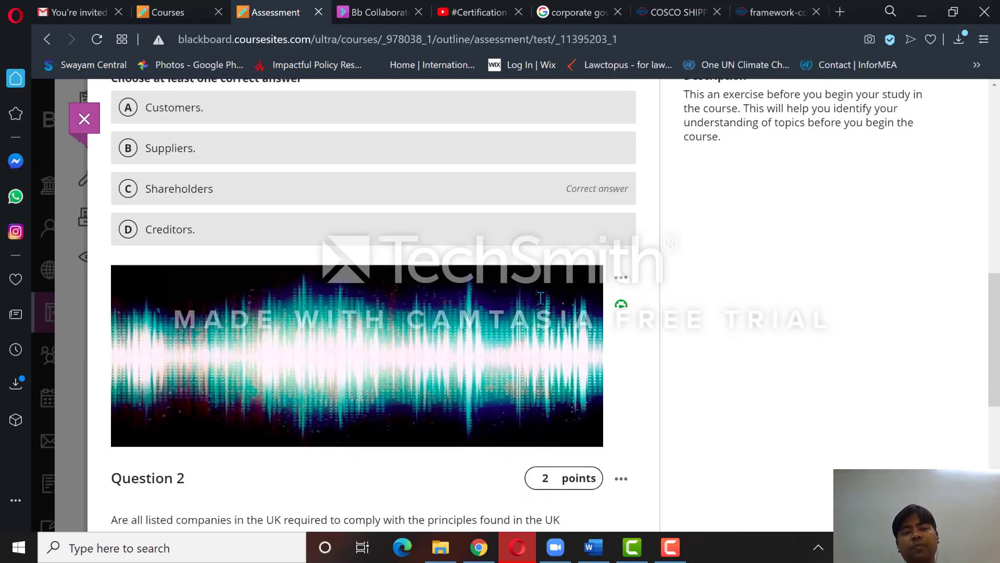
{"action": "scroll", "coordinate": [540, 298], "scroll_direction": "down", "scroll_amount": 7}
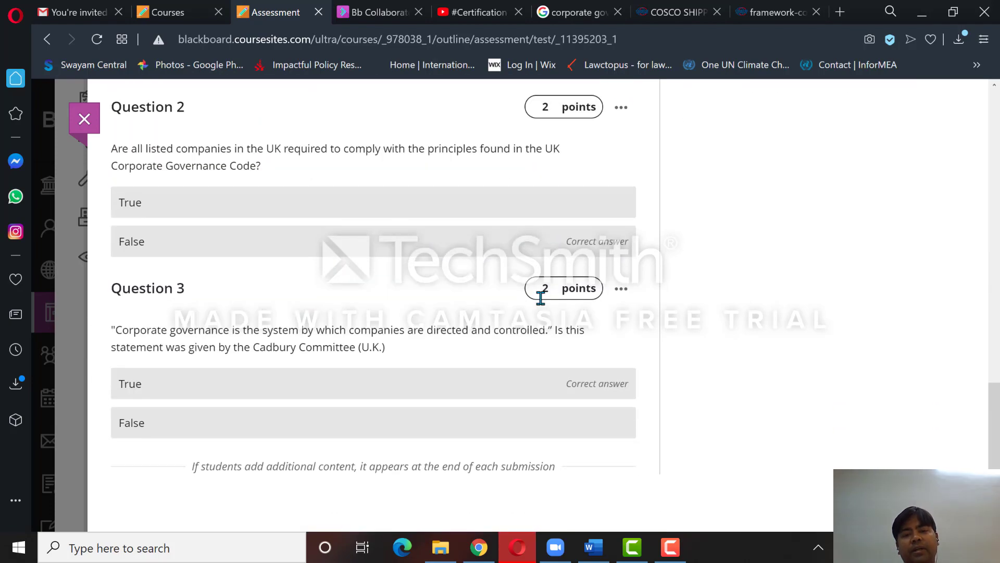
{"action": "scroll", "coordinate": [540, 298], "scroll_direction": "up", "scroll_amount": 6}
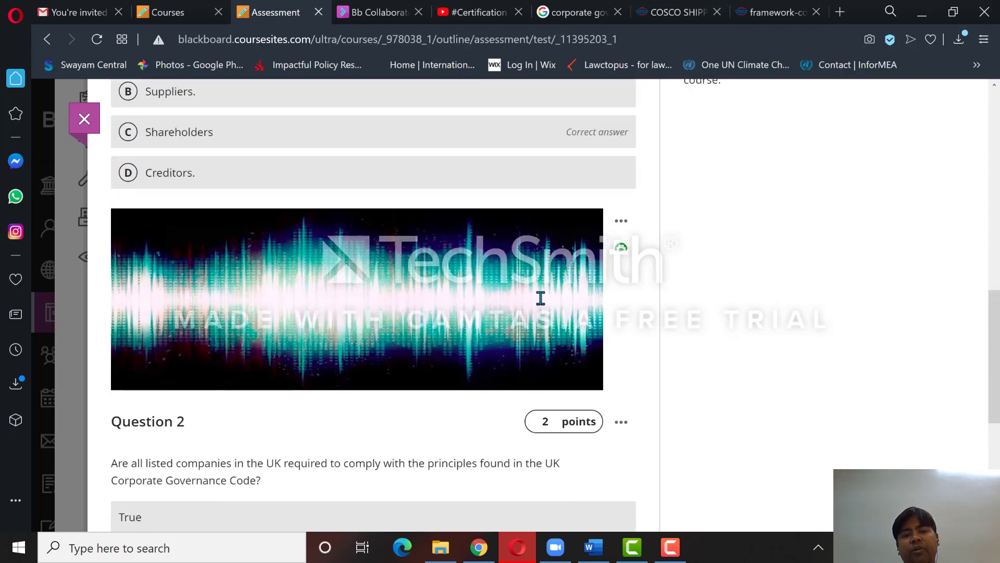
{"action": "scroll", "coordinate": [540, 298], "scroll_direction": "up", "scroll_amount": 2}
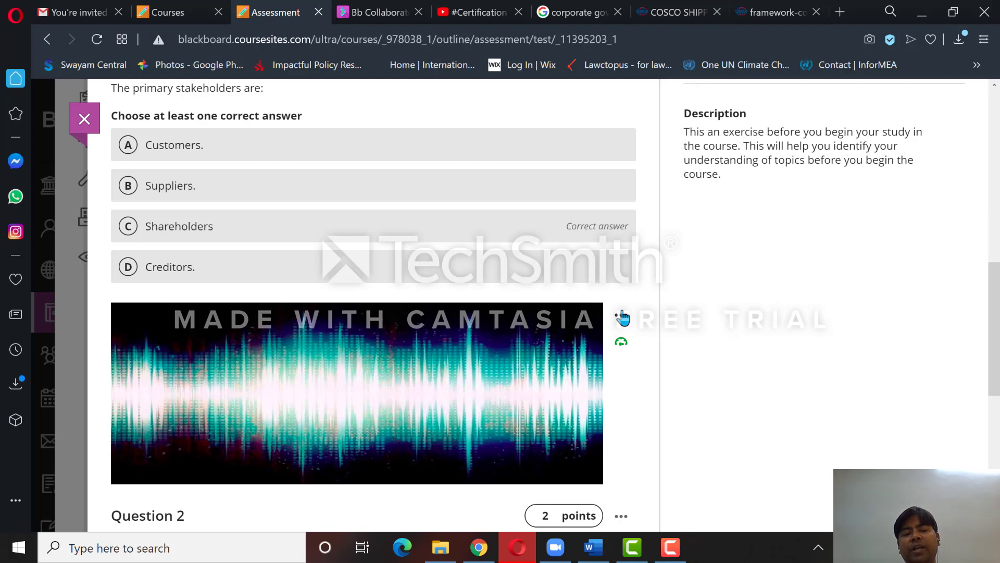
{"action": "scroll", "coordinate": [623, 318], "scroll_direction": "down", "scroll_amount": 6}
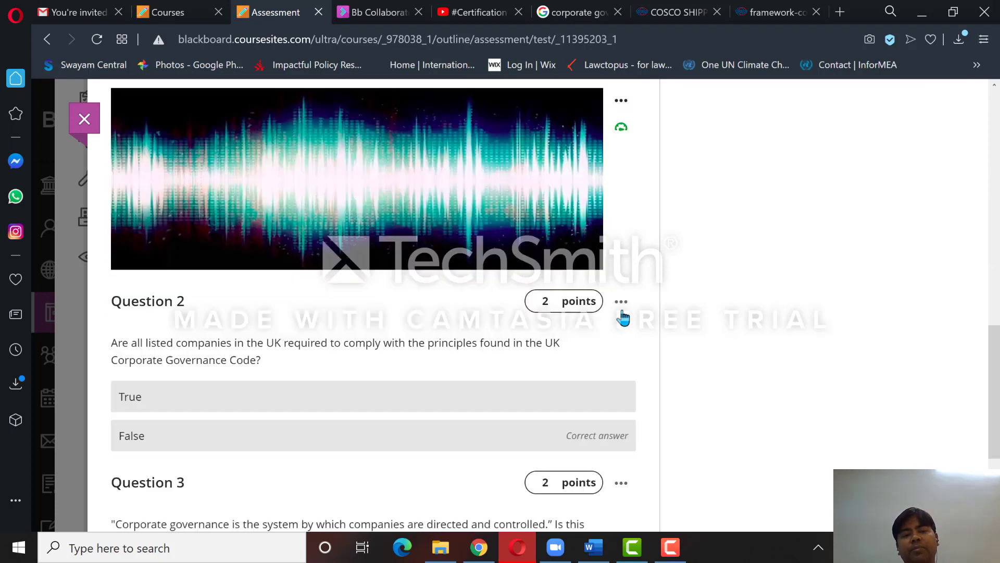
{"action": "scroll", "coordinate": [623, 318], "scroll_direction": "down", "scroll_amount": 2}
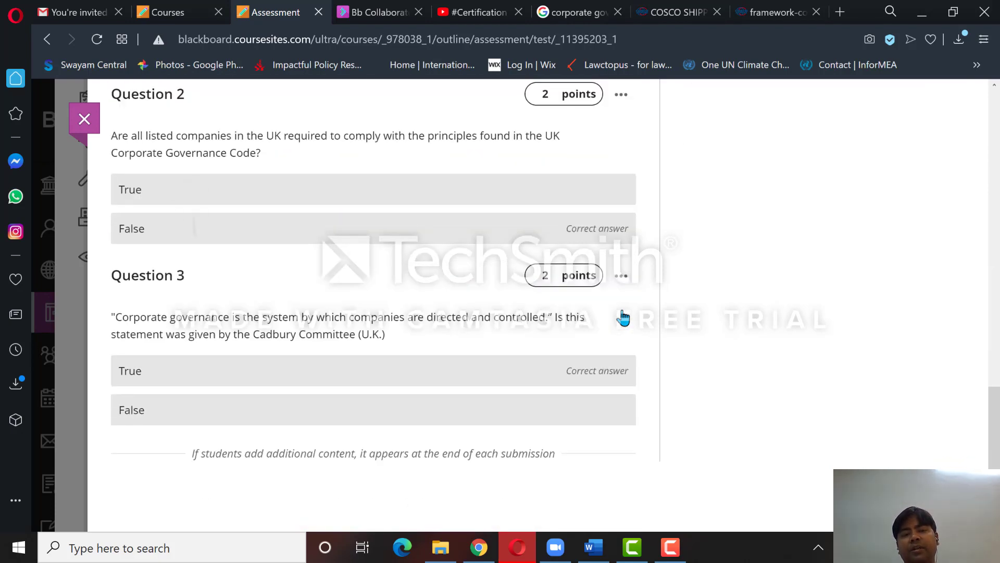
{"action": "scroll", "coordinate": [623, 318], "scroll_direction": "up", "scroll_amount": 8}
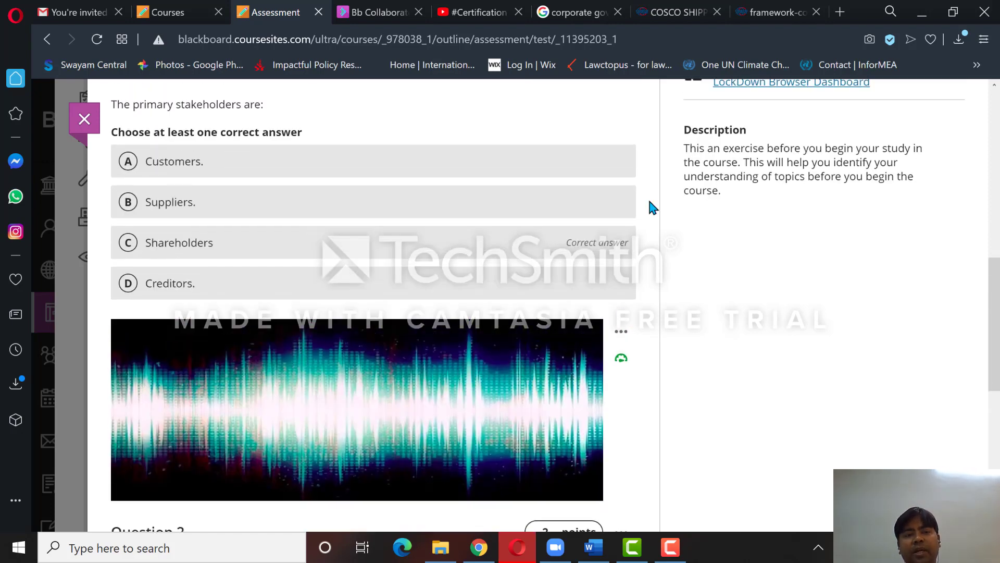
Open Question 1 for editing, review its question text and answer choices, and cancel the edit
{"action": "scroll", "coordinate": [650, 202], "scroll_direction": "up", "scroll_amount": 3}
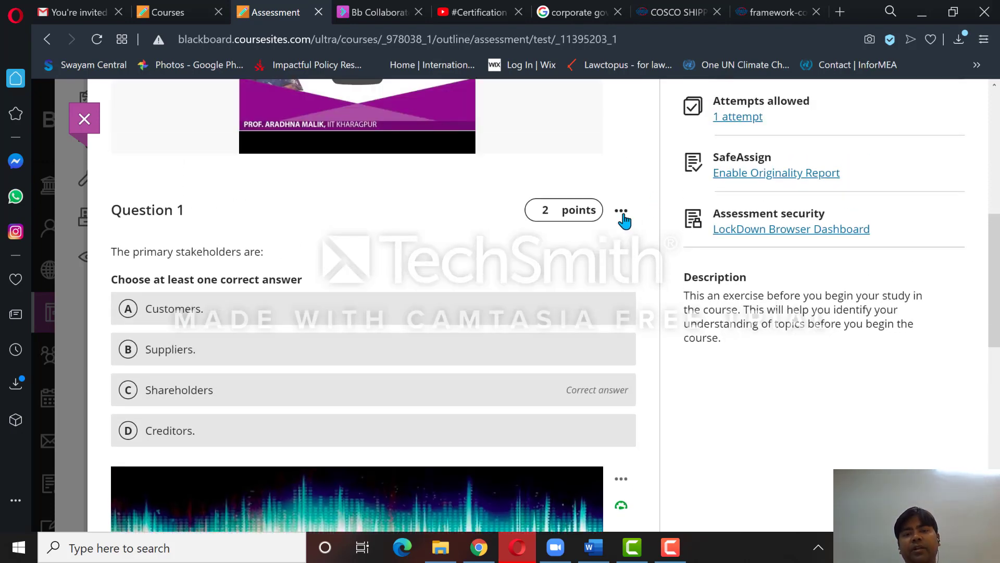
{"action": "left_click", "coordinate": [622, 213]}
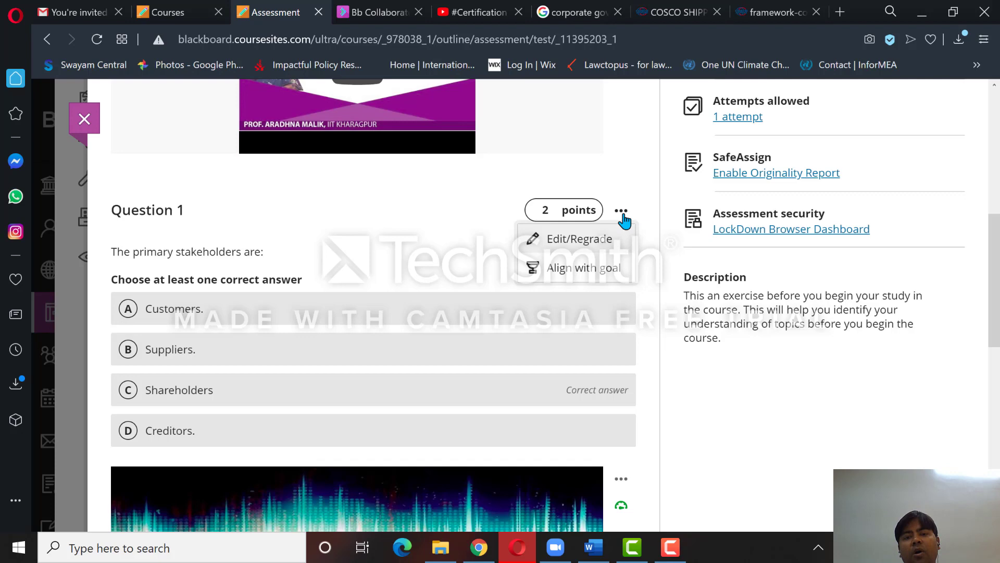
{"action": "left_click", "coordinate": [581, 240]}
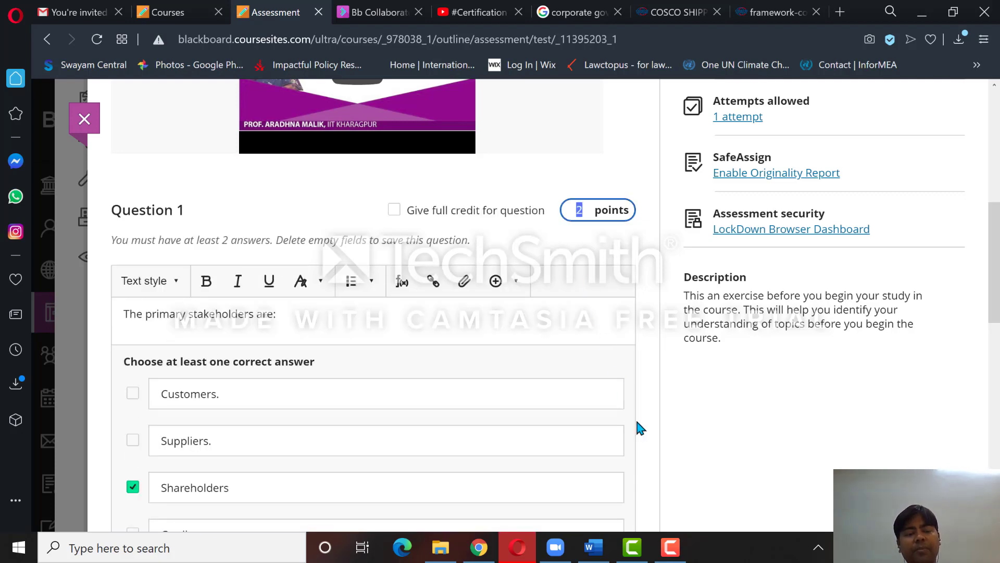
{"action": "scroll", "coordinate": [639, 425], "scroll_direction": "down", "scroll_amount": 2}
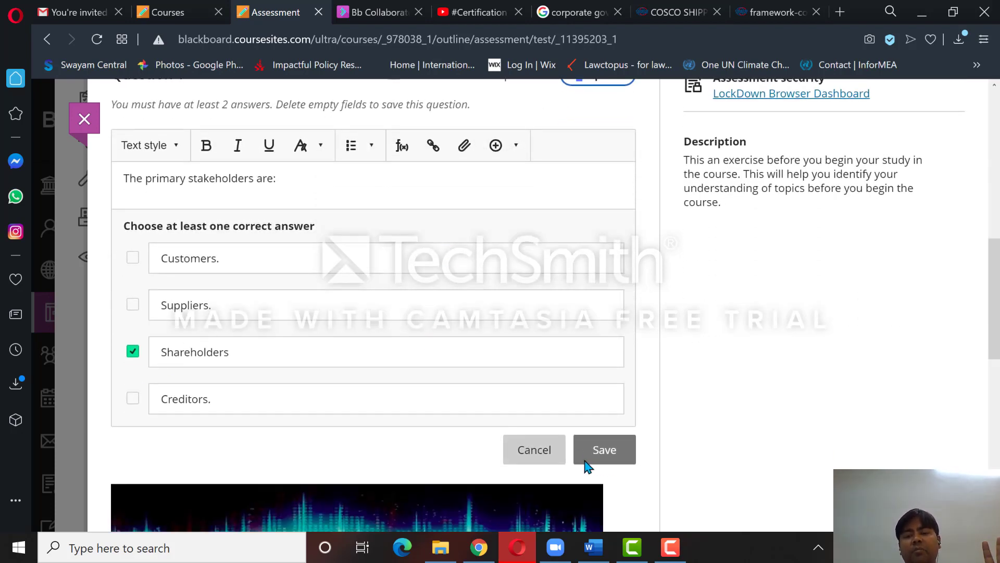
{"action": "left_click", "coordinate": [535, 451]}
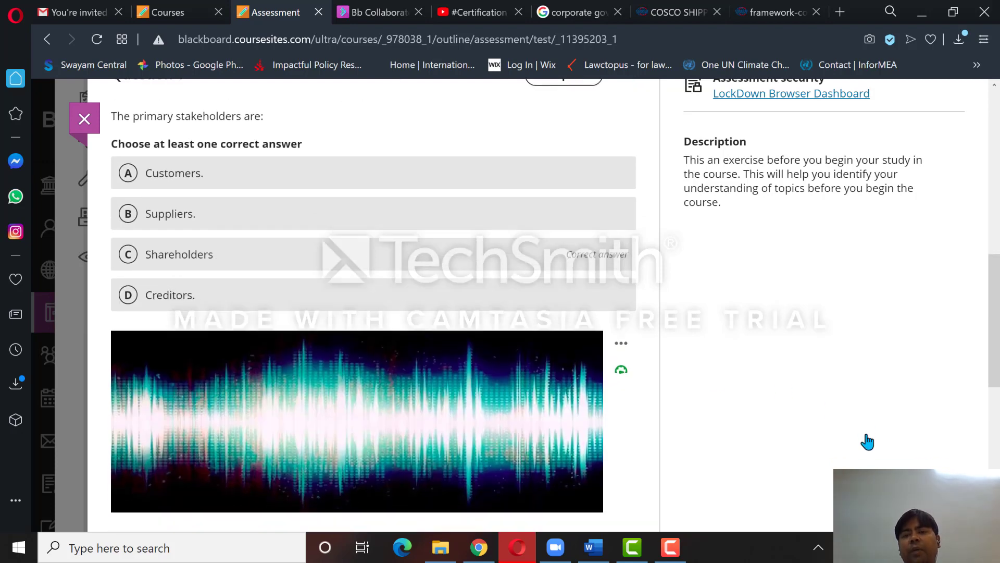
Set the Getting started test's due time to 2:00 AM and save the test settings
{"action": "scroll", "coordinate": [867, 442], "scroll_direction": "up", "scroll_amount": 10}
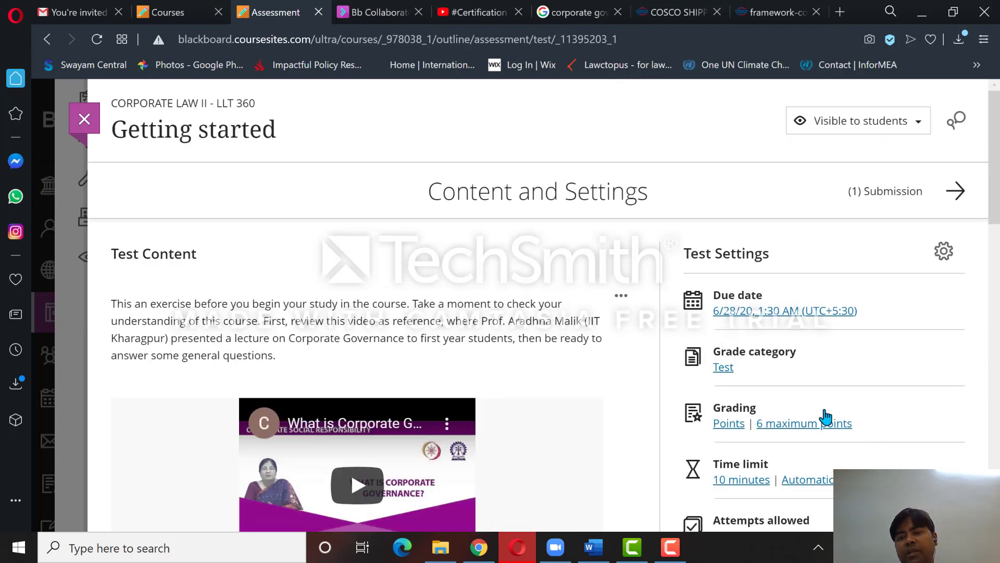
{"action": "left_click", "coordinate": [734, 312]}
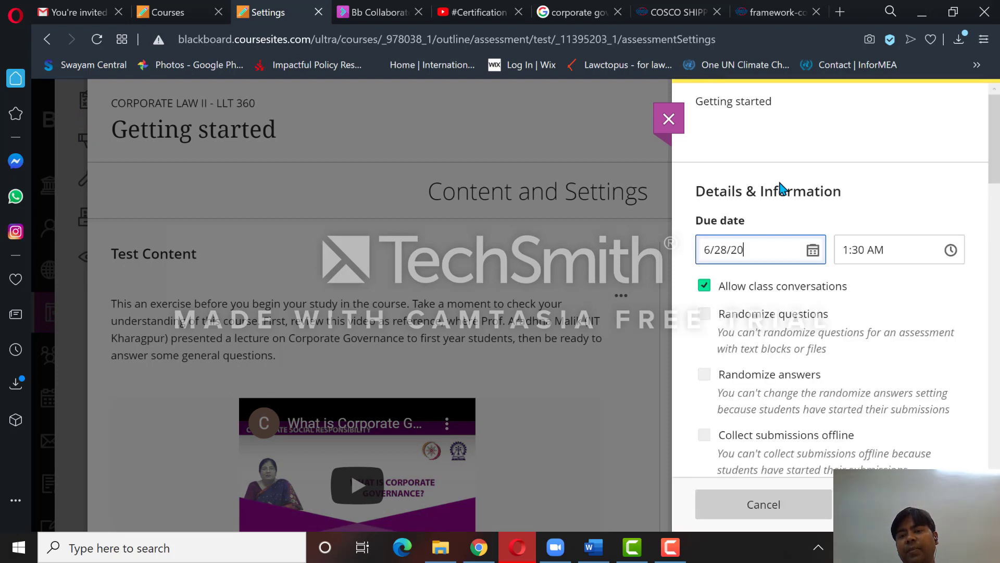
{"action": "left_click", "coordinate": [764, 255]}
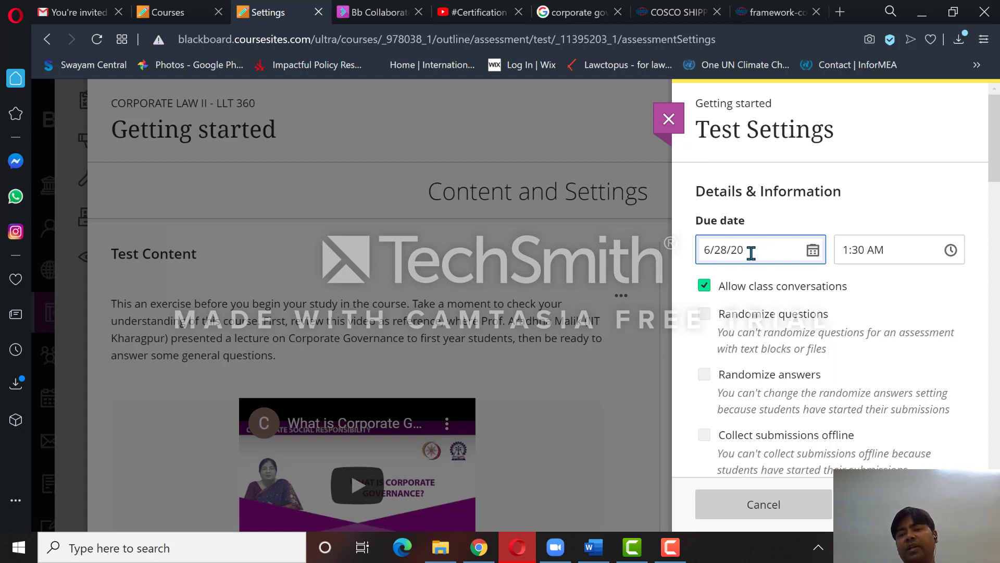
{"action": "left_click", "coordinate": [951, 252]}
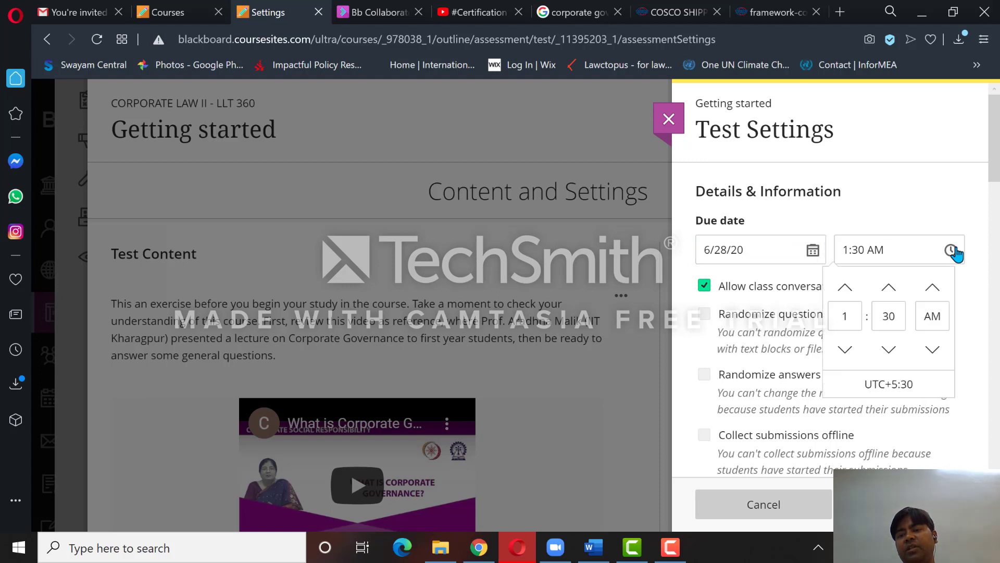
{"action": "left_click", "coordinate": [850, 319]}
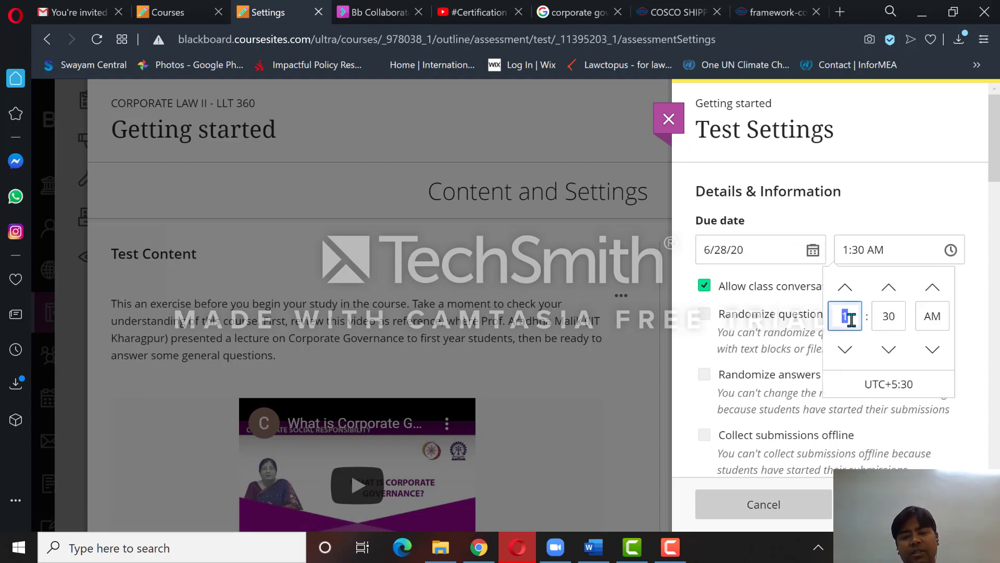
{"action": "left_click", "coordinate": [889, 317]}
{"action": "type", "text": "0"}
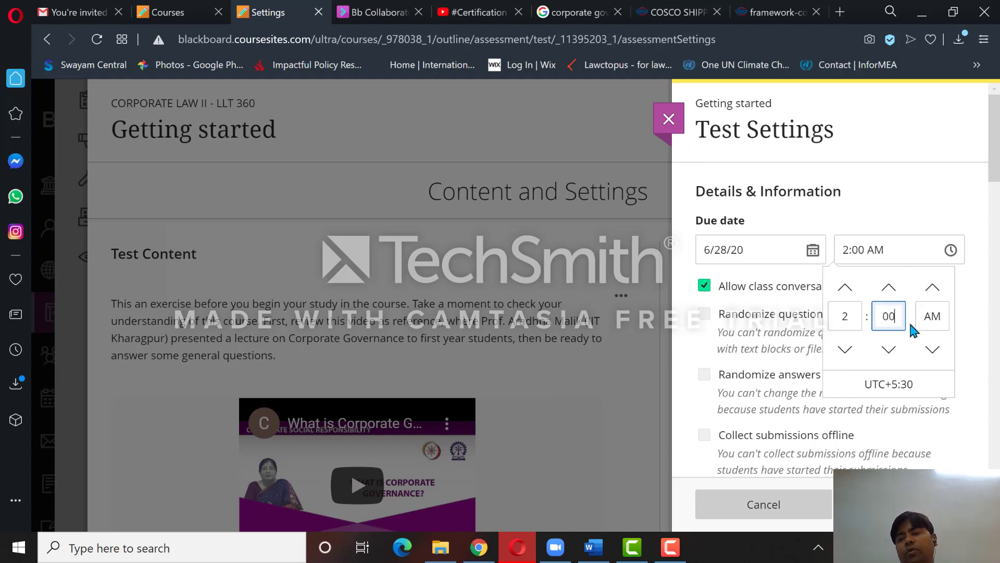
{"action": "left_click", "coordinate": [933, 315]}
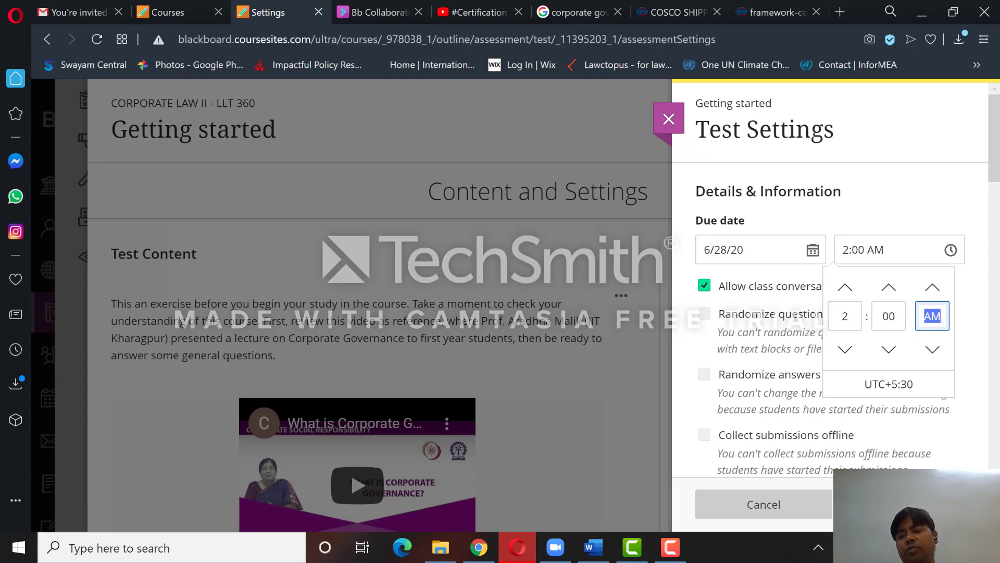
{"action": "left_click", "coordinate": [966, 333]}
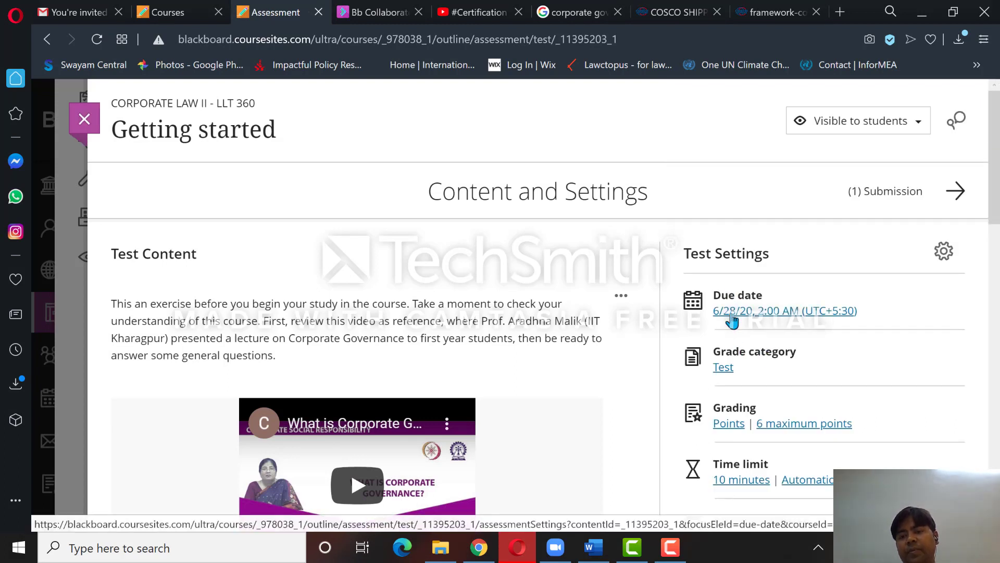
Reopen the test settings from the due date and disable class conversations
{"action": "left_click", "coordinate": [950, 325]}
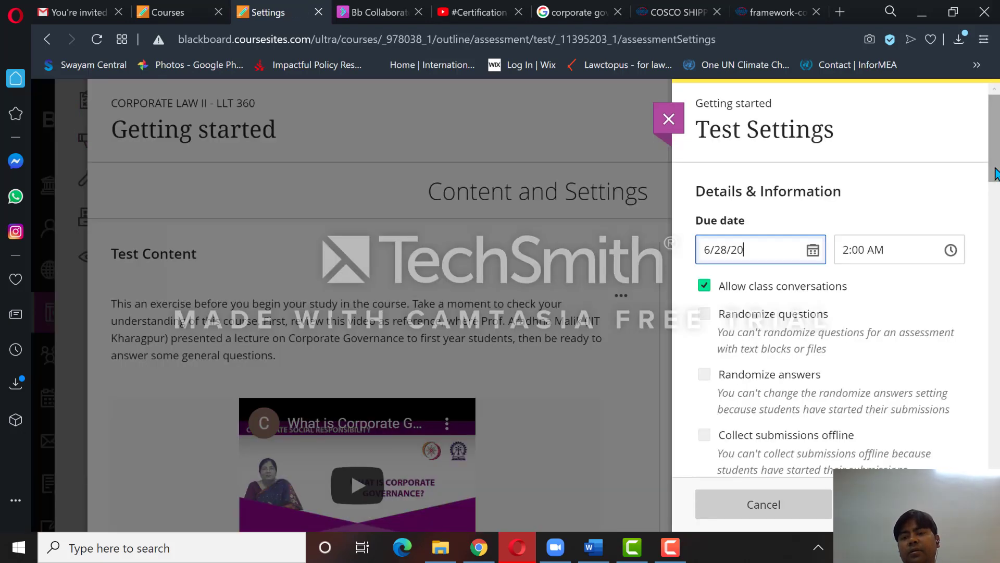
{"action": "scroll", "coordinate": [996, 173], "scroll_direction": "down", "scroll_amount": 5}
{"action": "scroll", "coordinate": [979, 187], "scroll_direction": "up", "scroll_amount": 5}
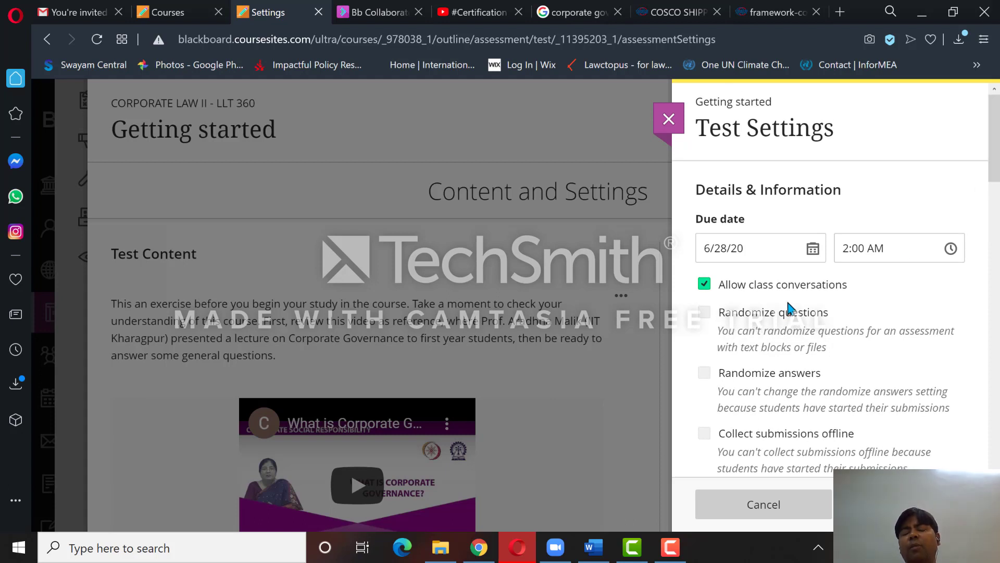
{"action": "left_click", "coordinate": [704, 293]}
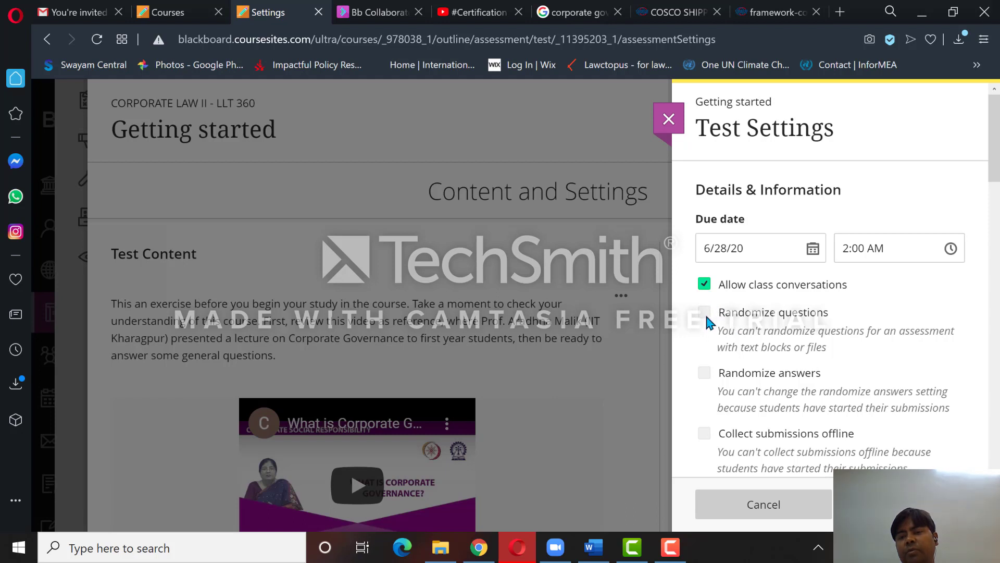
{"action": "left_click", "coordinate": [704, 285]}
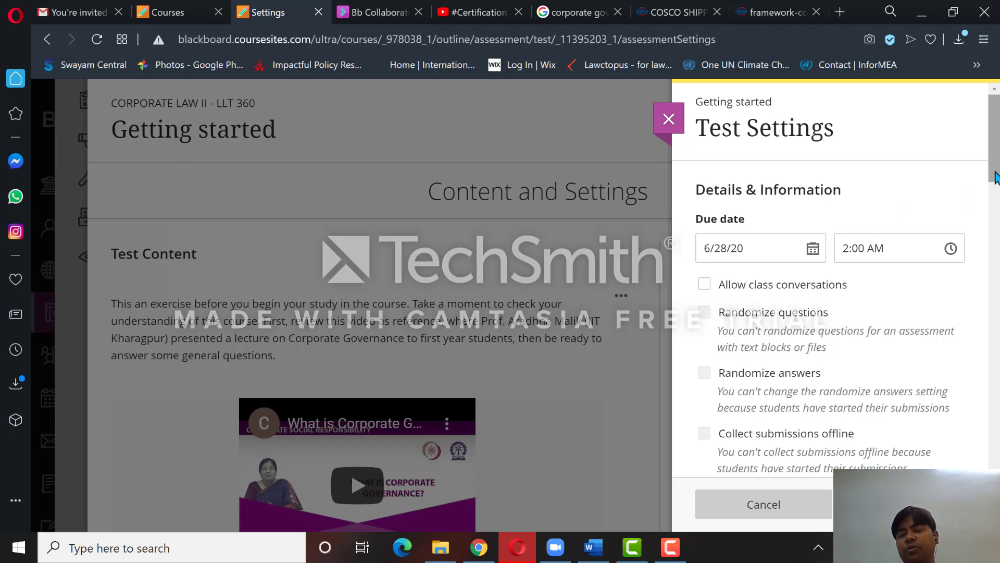
Examine the grade category, attempts allowed and grading schema choices in the Grading & Submissions settings
{"action": "scroll", "coordinate": [992, 245], "scroll_direction": "down", "scroll_amount": 3}
{"action": "scroll", "coordinate": [997, 284], "scroll_direction": "down", "scroll_amount": 10}
{"action": "scroll", "coordinate": [997, 271], "scroll_direction": "up", "scroll_amount": 5}
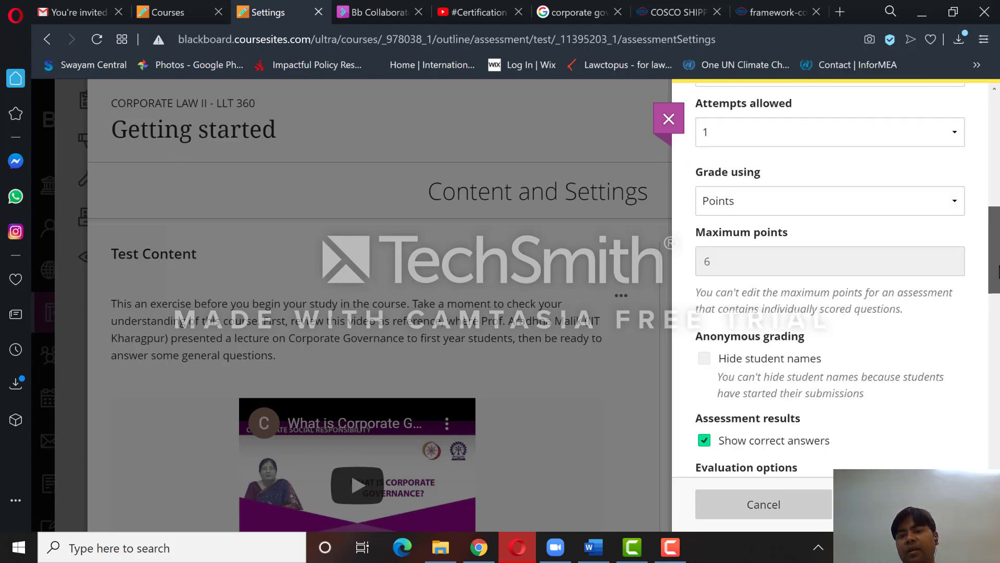
{"action": "left_click", "coordinate": [918, 195]}
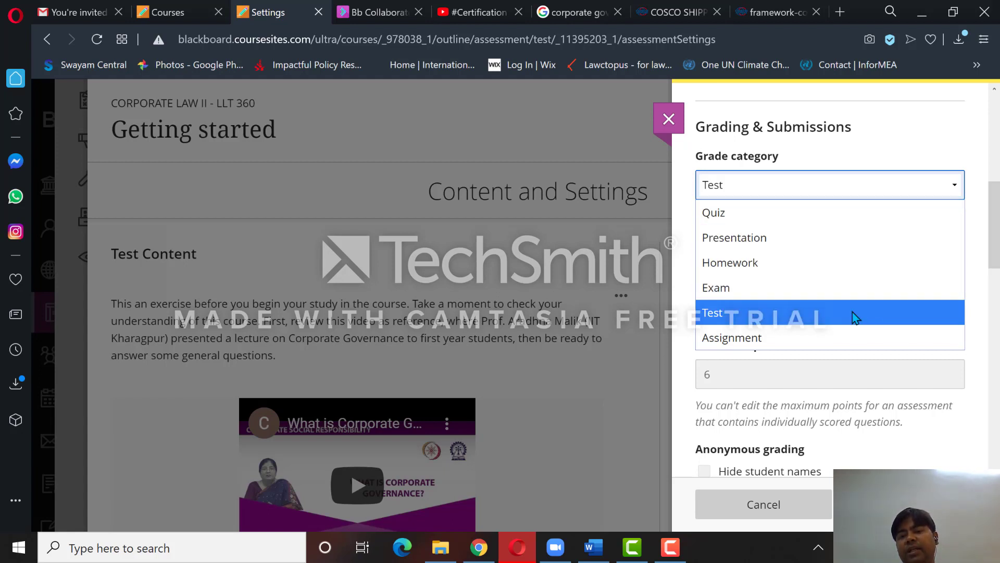
{"action": "left_click", "coordinate": [818, 197]}
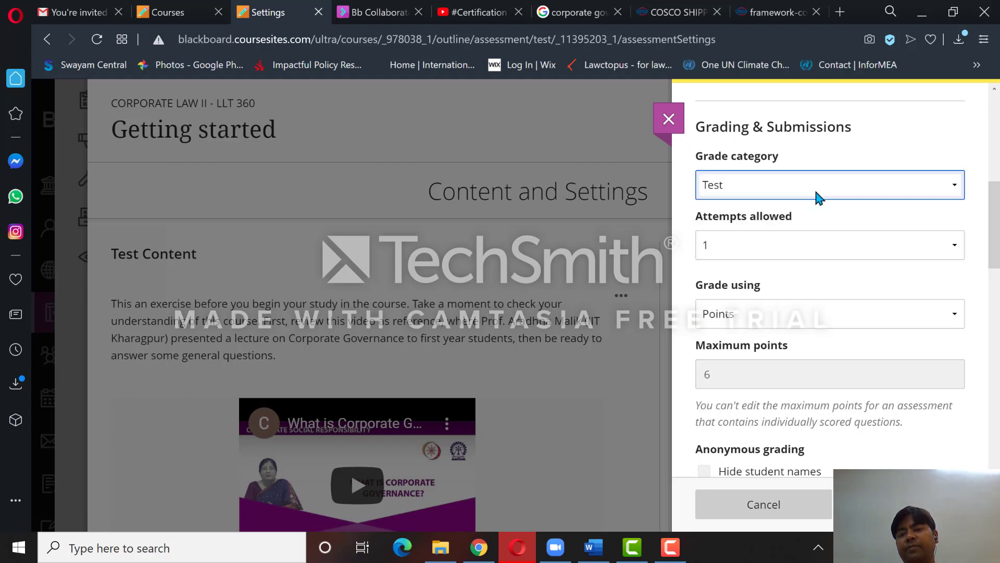
{"action": "left_click", "coordinate": [831, 243]}
{"action": "left_click", "coordinate": [829, 241]}
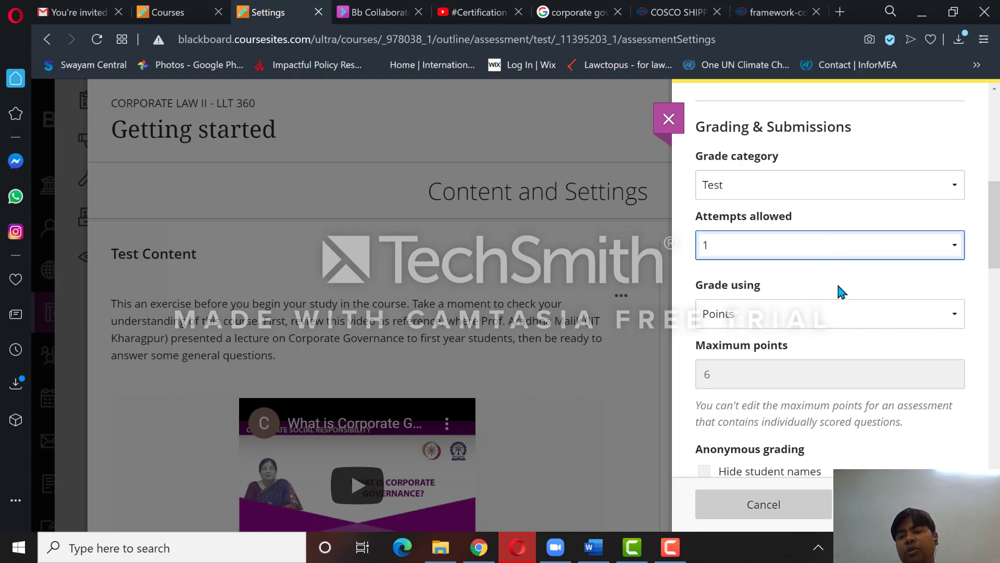
{"action": "left_click", "coordinate": [933, 316]}
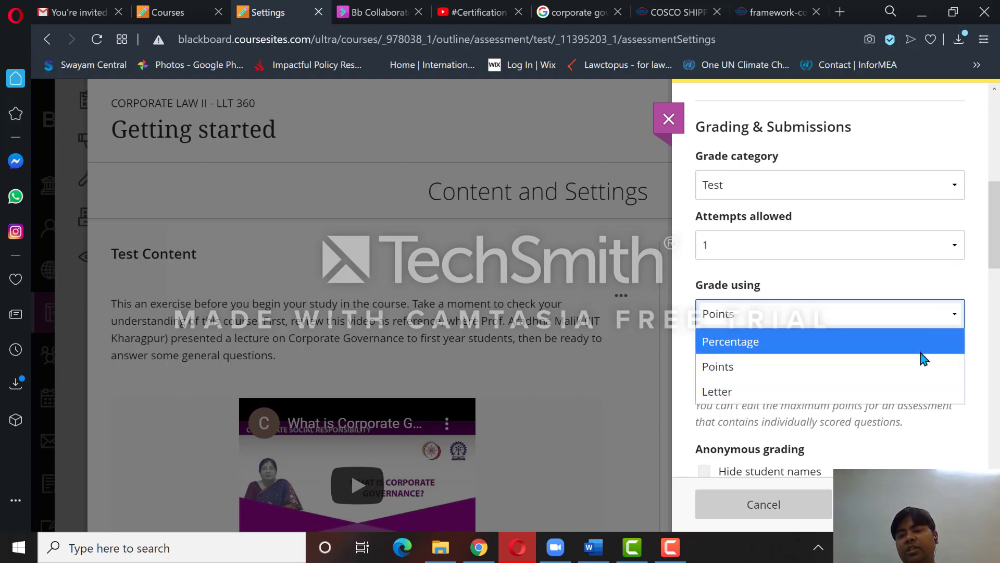
{"action": "left_click", "coordinate": [888, 303]}
Review the remaining grading options, additional tools and description in the test settings, and close them without saving
{"action": "left_click_drag", "start_coordinate": [996, 250], "coordinate": [995, 322]}
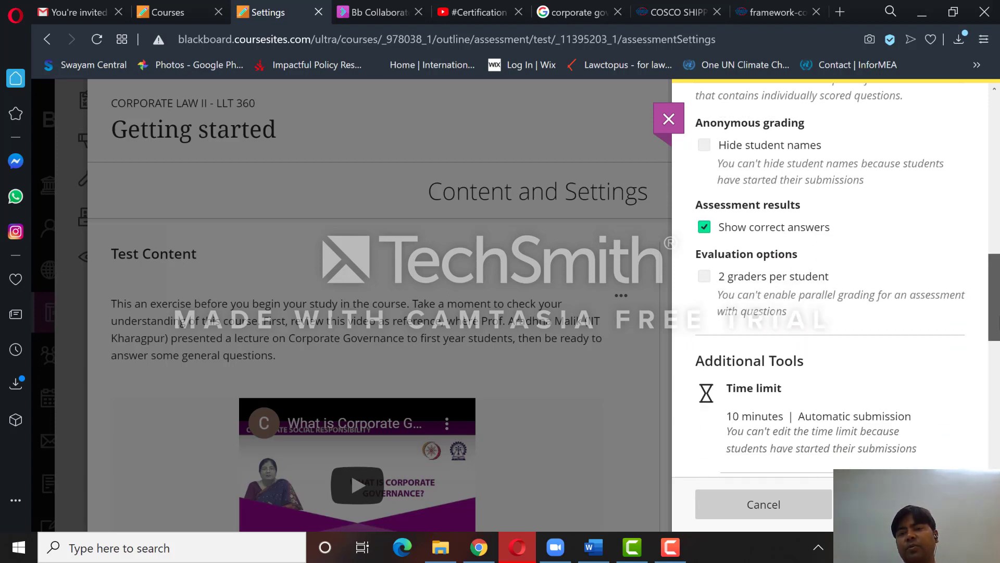
{"action": "left_click_drag", "start_coordinate": [998, 332], "coordinate": [998, 333]}
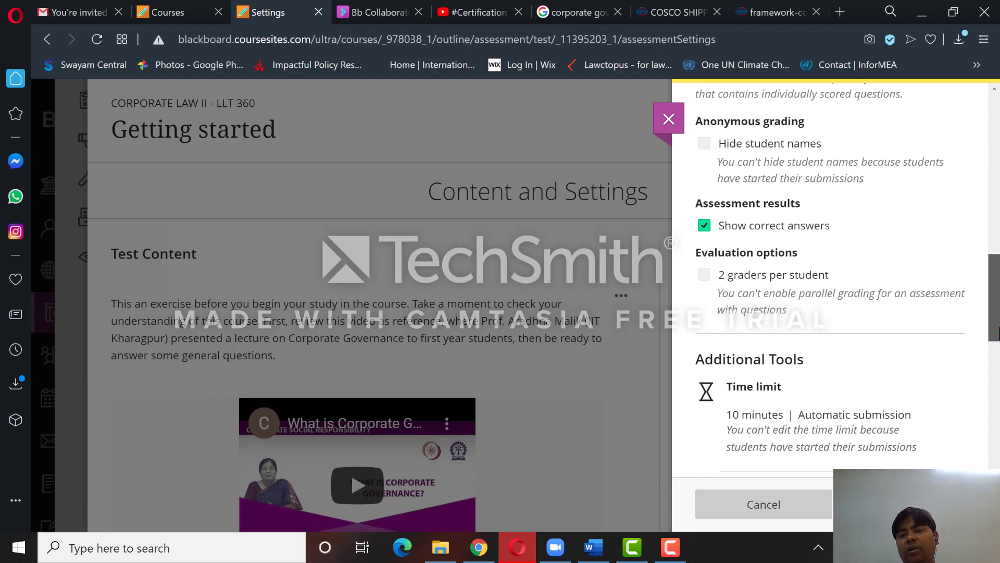
{"action": "scroll", "coordinate": [870, 330], "scroll_direction": "down", "scroll_amount": 2}
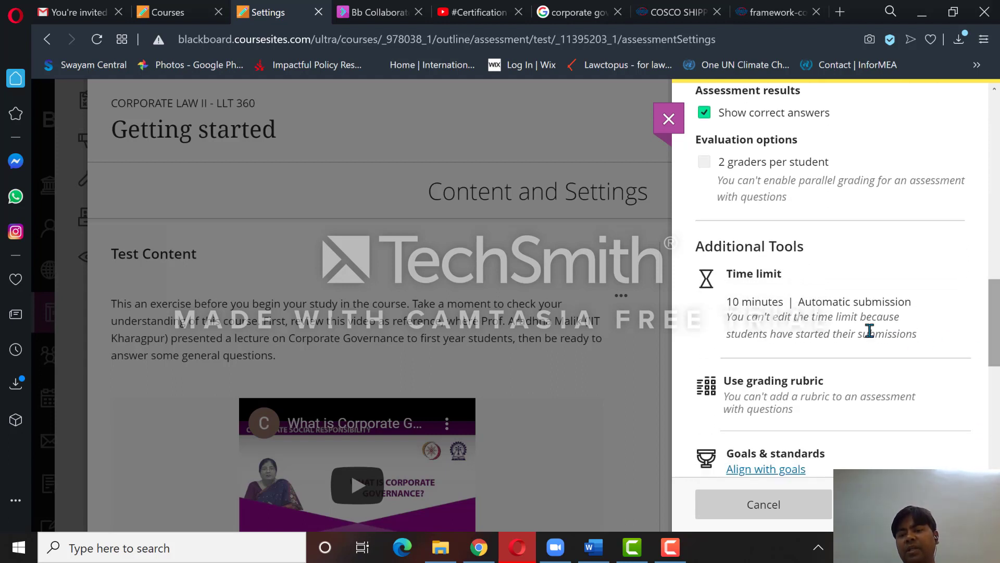
{"action": "scroll", "coordinate": [995, 388], "scroll_direction": "down", "scroll_amount": 1}
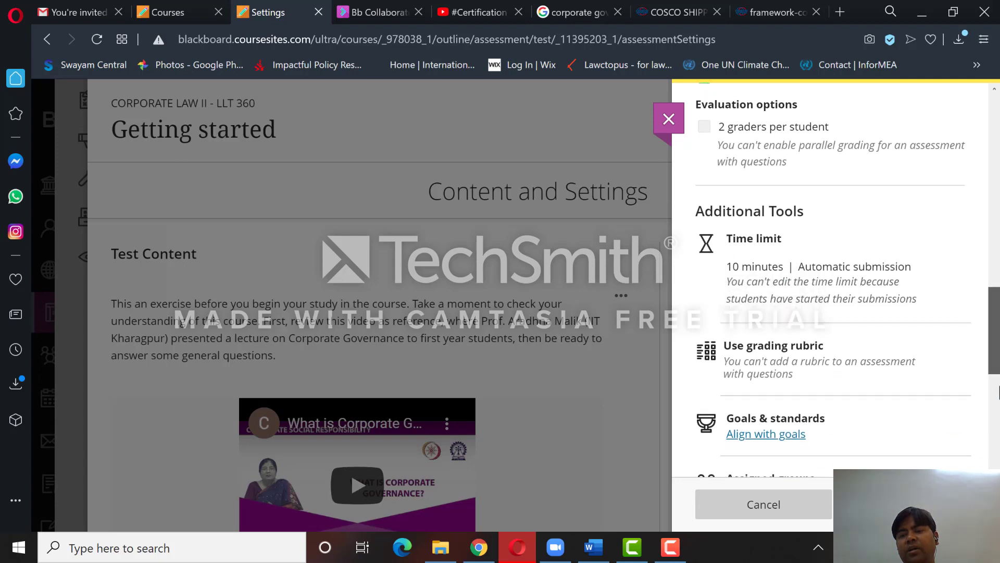
{"action": "scroll", "coordinate": [999, 393], "scroll_direction": "down", "scroll_amount": 4}
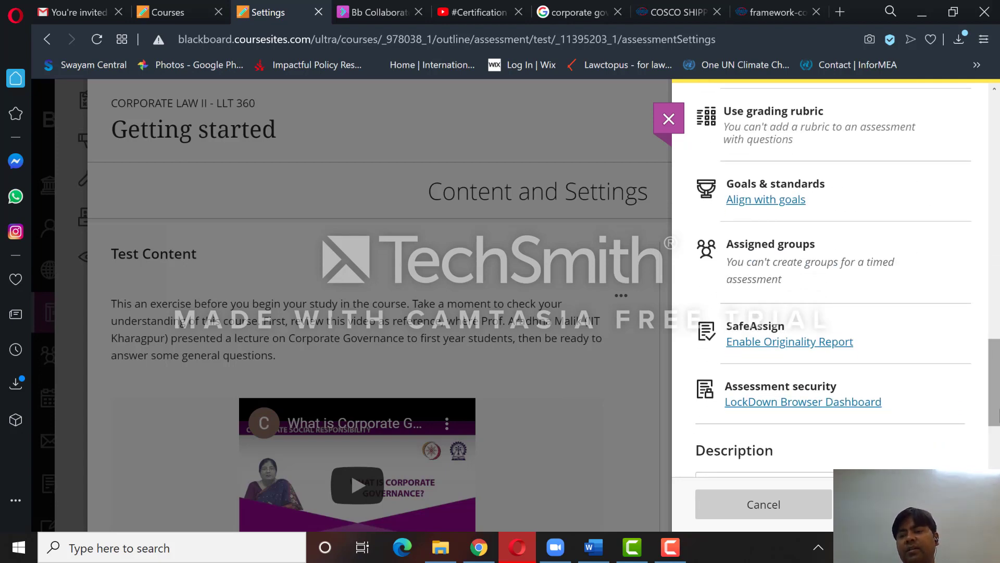
{"action": "scroll", "coordinate": [995, 386], "scroll_direction": "down", "scroll_amount": 3}
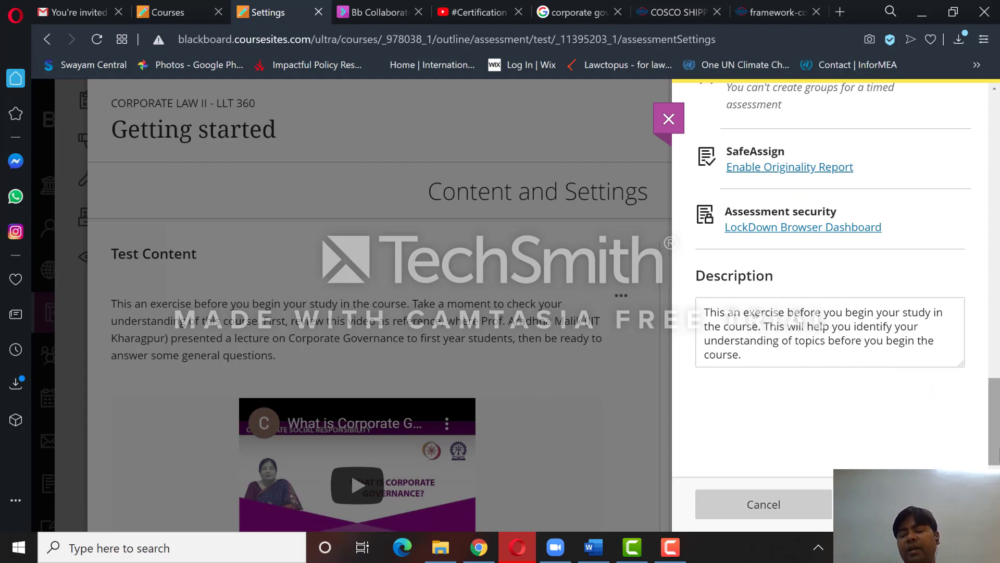
{"action": "left_click", "coordinate": [785, 508]}
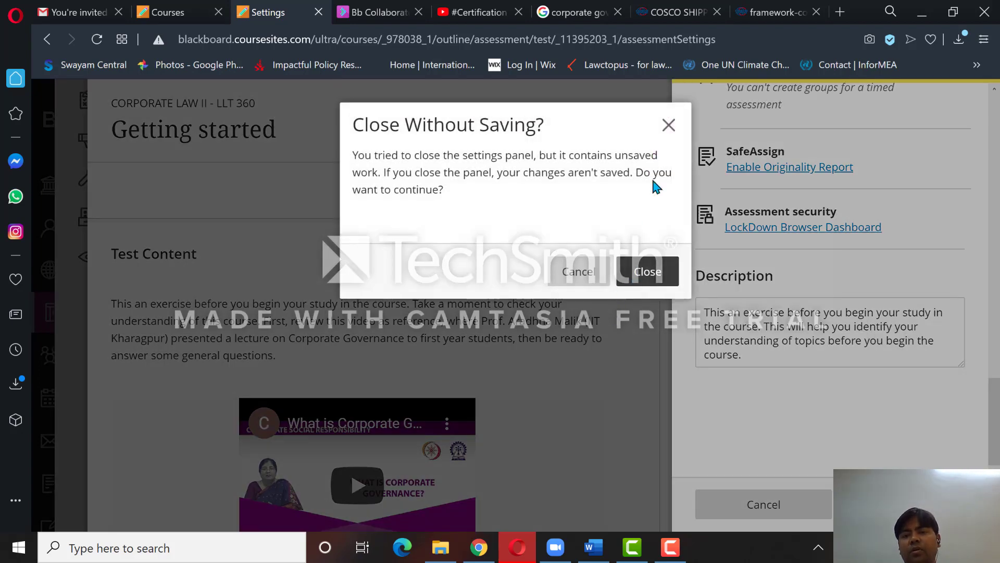
{"action": "left_click", "coordinate": [669, 128]}
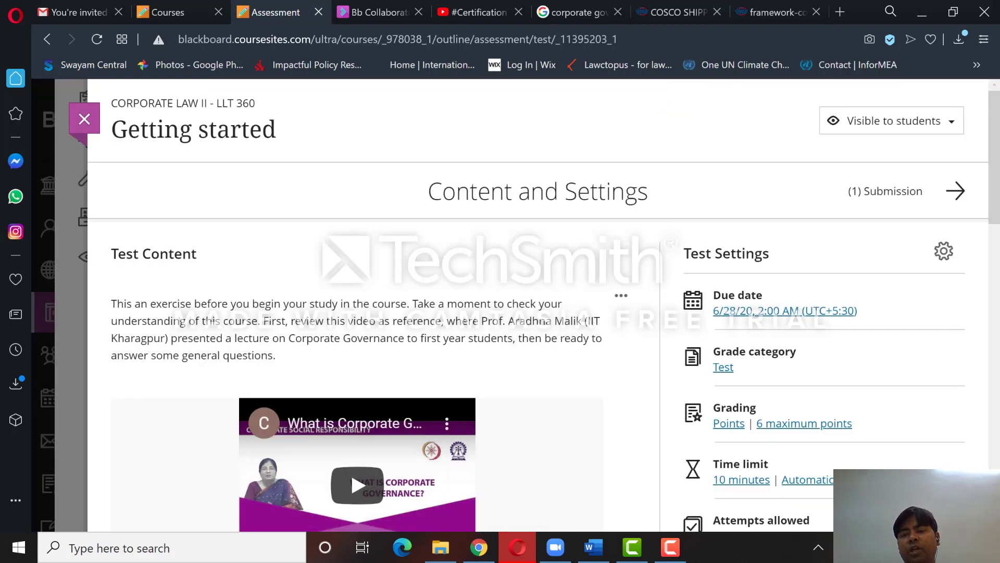
Review the Getting started test's video, settings summary and Question 1 answers, and close the test
{"action": "left_click_drag", "start_coordinate": [996, 199], "coordinate": [996, 259]}
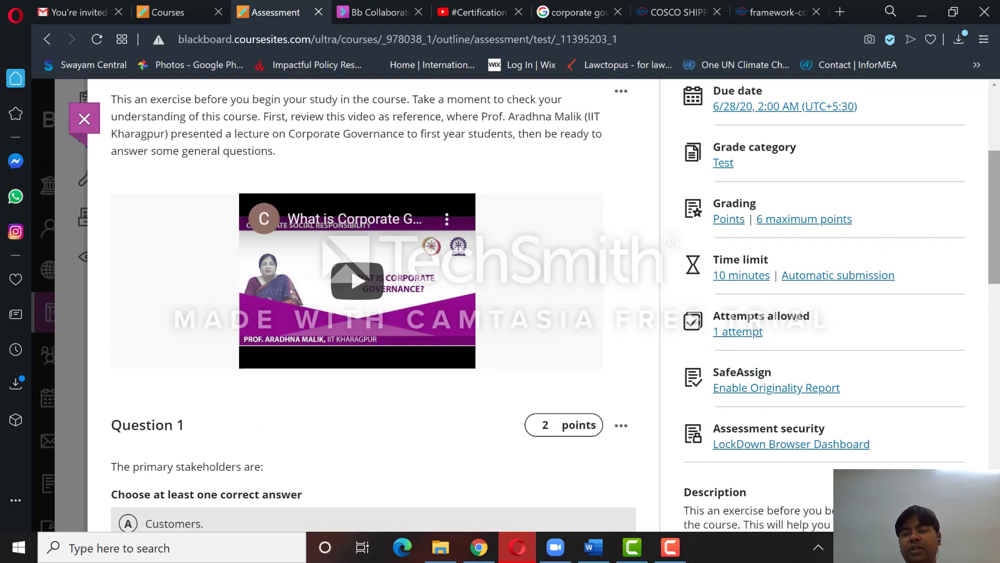
{"action": "scroll", "coordinate": [686, 447], "scroll_direction": "down", "scroll_amount": 8}
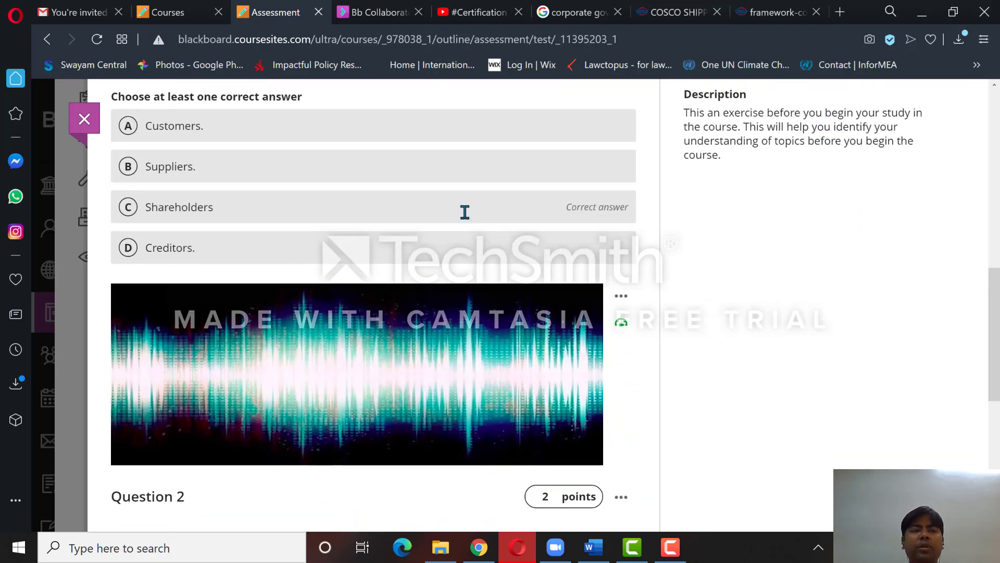
{"action": "left_click", "coordinate": [92, 122]}
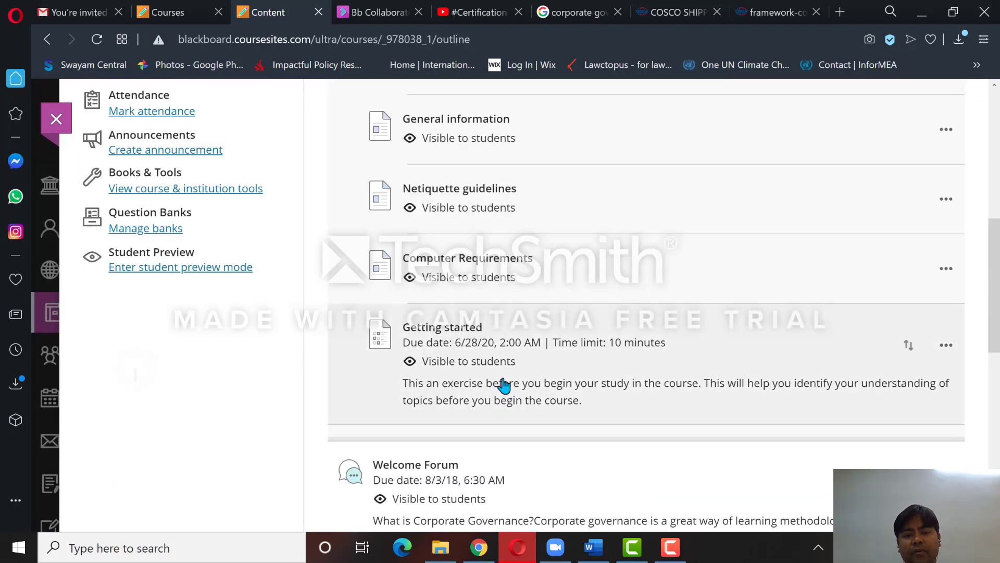
Open the Welcome Forum discussion and examine its topic text, embedded video, response area and participant list
{"action": "scroll", "coordinate": [504, 385], "scroll_direction": "down", "scroll_amount": 5}
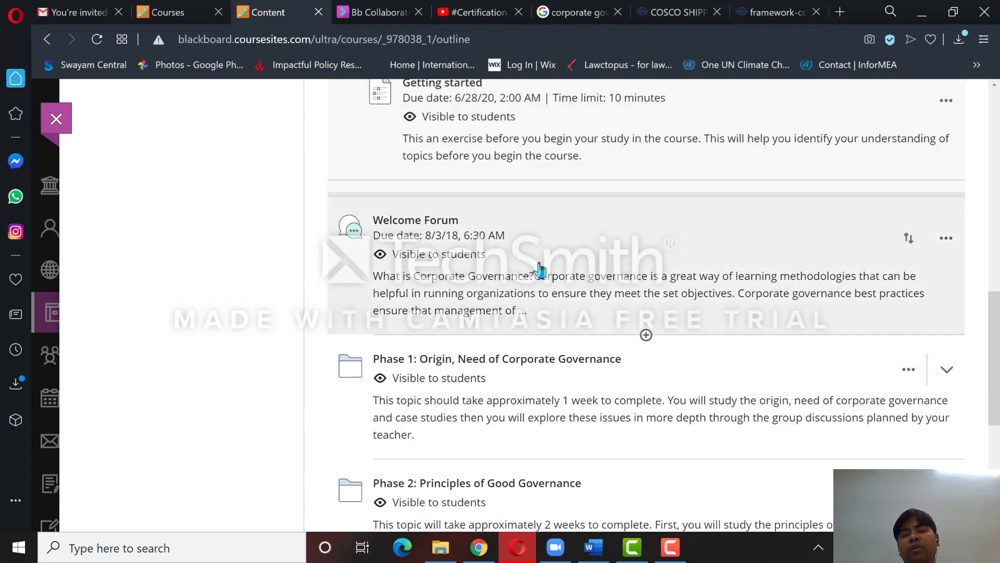
{"action": "left_click", "coordinate": [539, 269]}
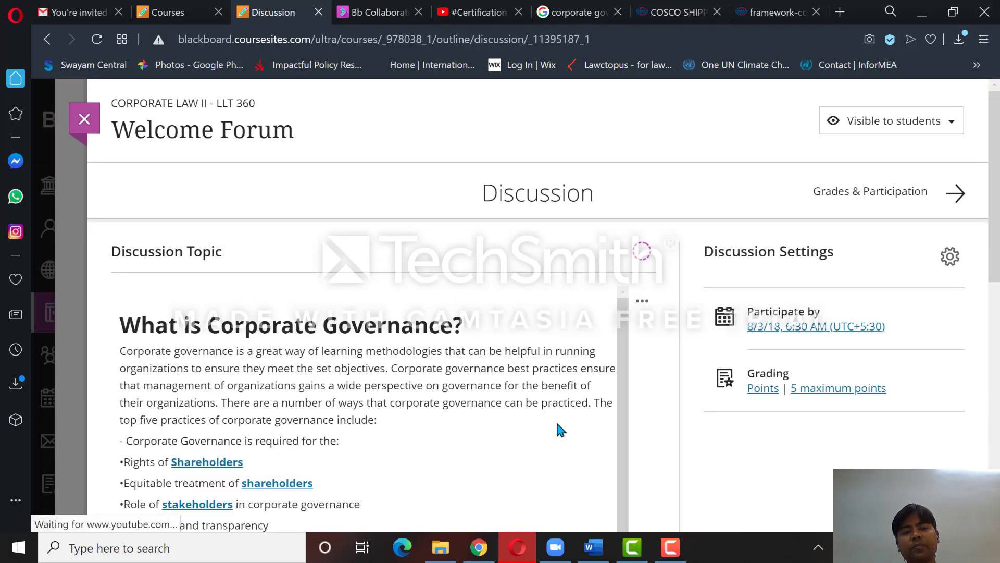
{"action": "scroll", "coordinate": [557, 424], "scroll_direction": "down", "scroll_amount": 2}
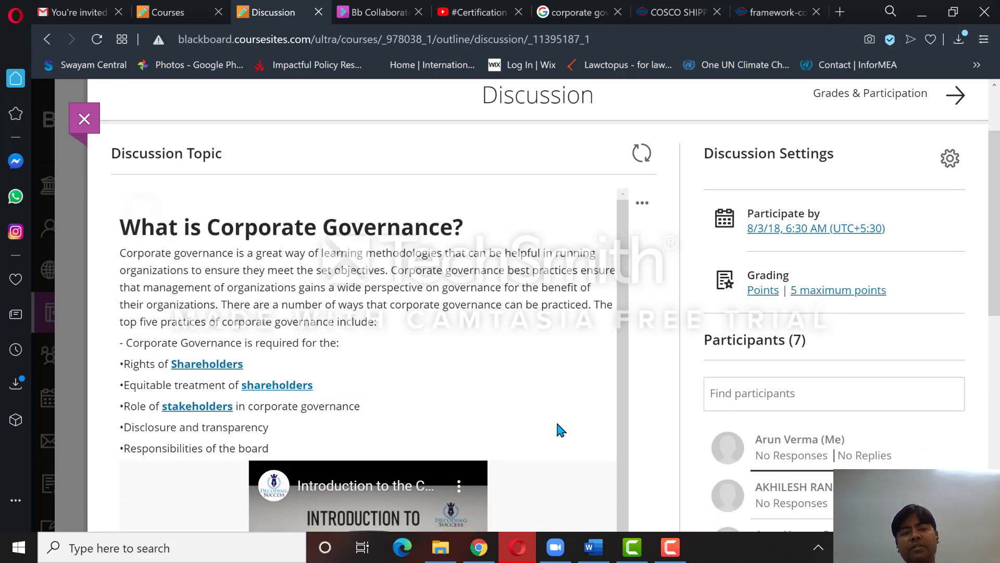
{"action": "scroll", "coordinate": [557, 424], "scroll_direction": "down", "scroll_amount": 1}
{"action": "scroll", "coordinate": [557, 424], "scroll_direction": "down", "scroll_amount": 6}
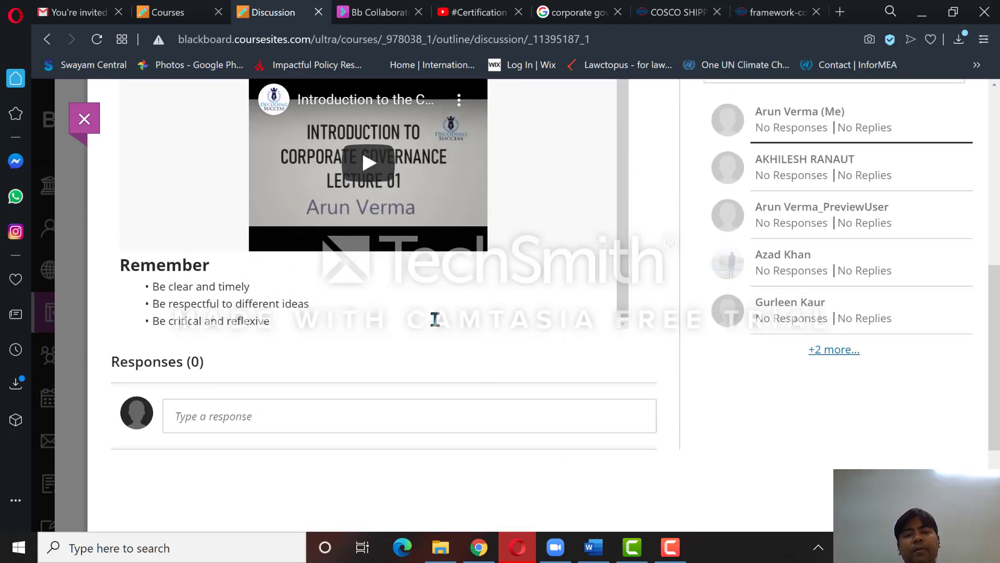
{"action": "scroll", "coordinate": [520, 301], "scroll_direction": "up", "scroll_amount": 1}
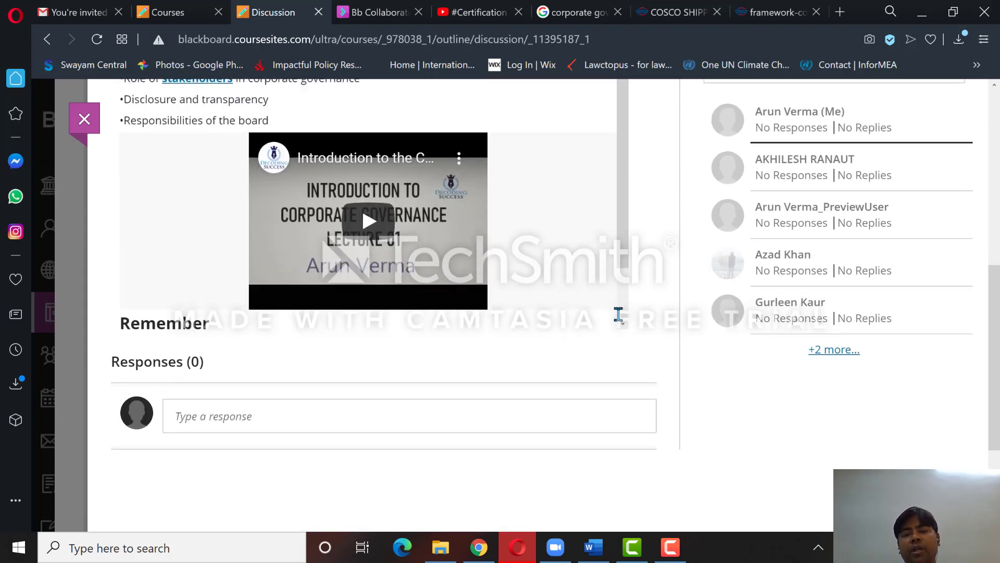
{"action": "scroll", "coordinate": [619, 320], "scroll_direction": "down", "scroll_amount": 1}
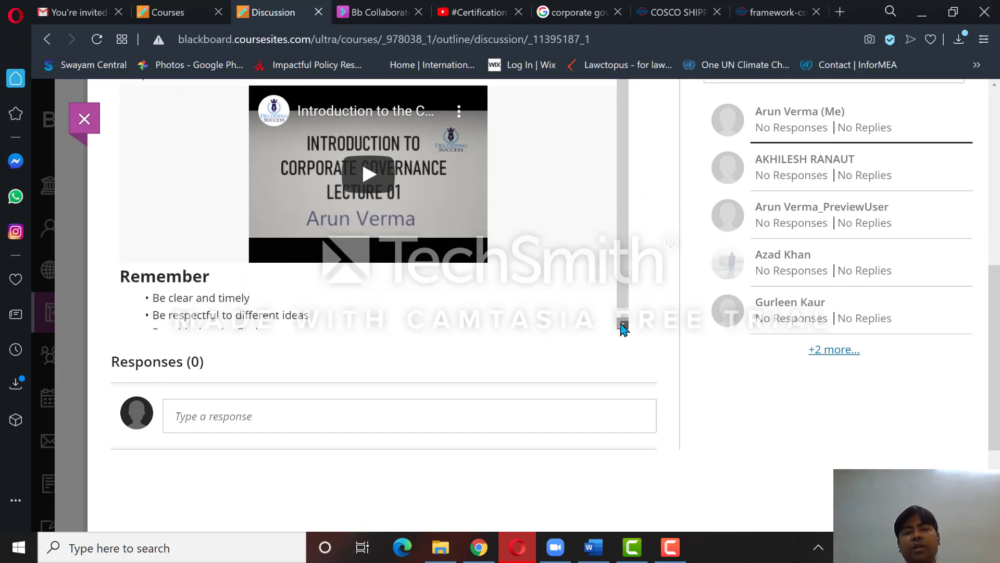
{"action": "scroll", "coordinate": [618, 248], "scroll_direction": "up", "scroll_amount": 1}
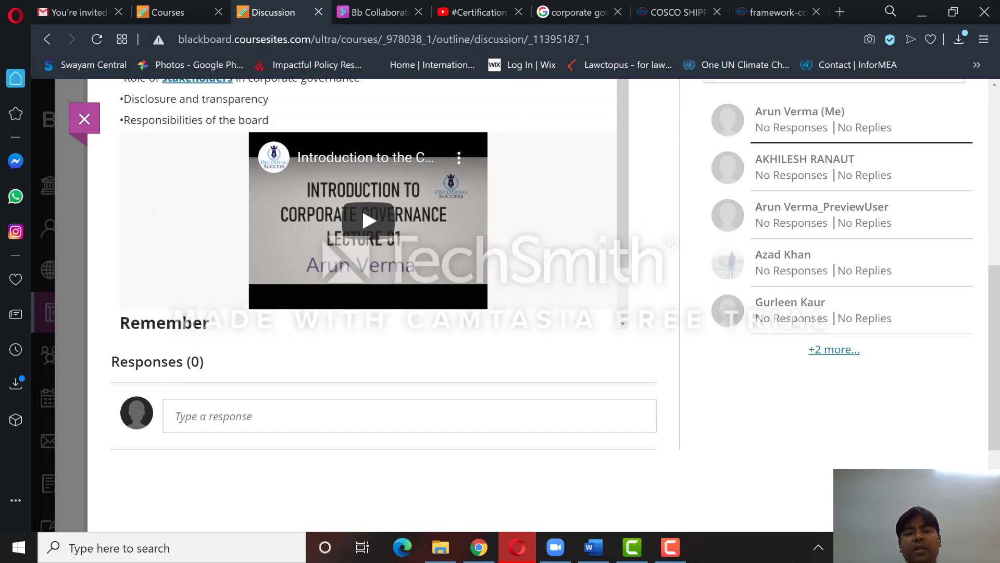
Play the embedded corporate governance introduction video briefly, pause it, and view the Remember guidelines below
{"action": "left_click", "coordinate": [384, 225]}
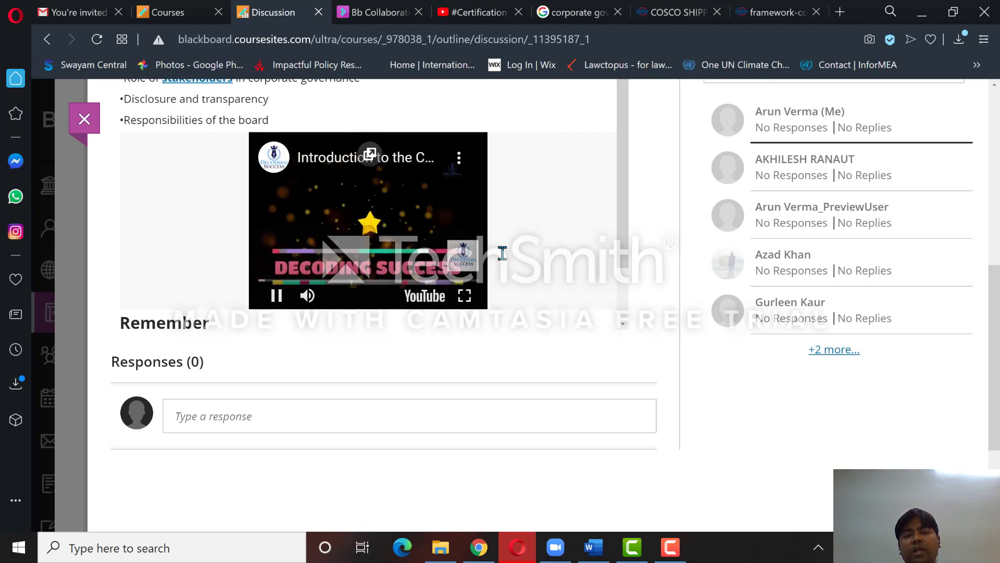
{"action": "left_click", "coordinate": [276, 295]}
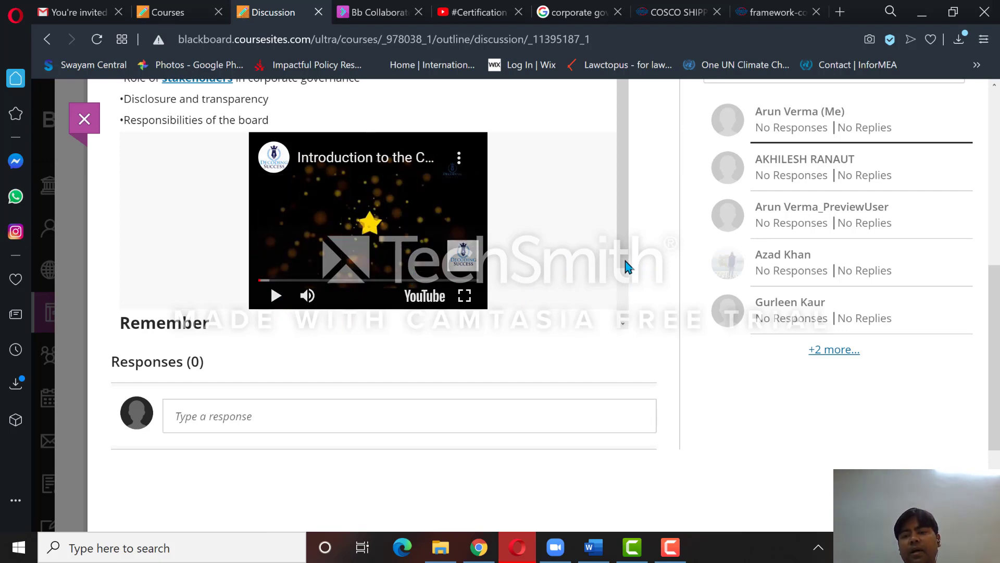
{"action": "scroll", "coordinate": [628, 308], "scroll_direction": "down", "scroll_amount": 1}
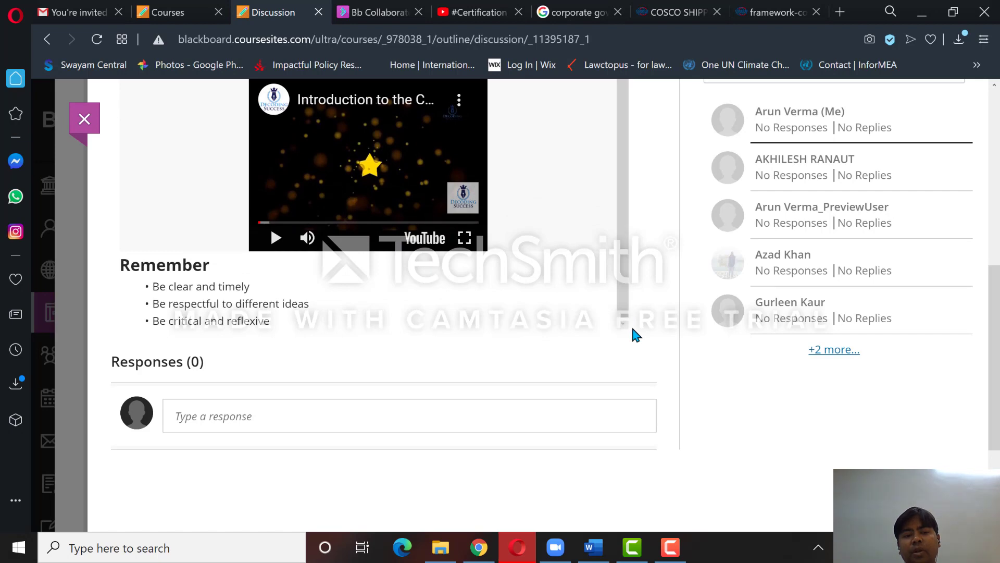
Open the discussion response editor, look back over the topic, and close the Welcome Forum without posting
{"action": "left_click", "coordinate": [494, 408]}
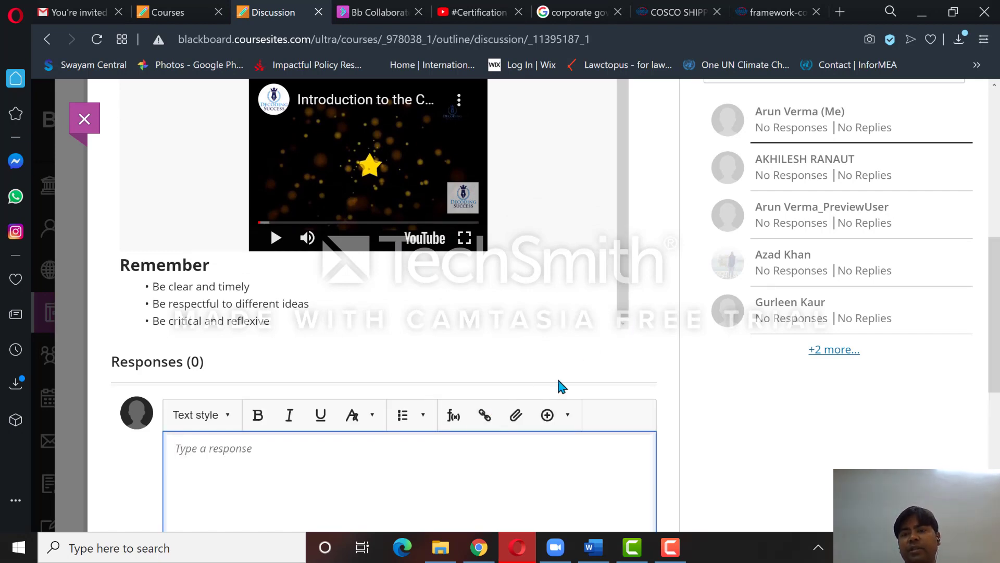
{"action": "left_click_drag", "start_coordinate": [995, 382], "coordinate": [995, 268]}
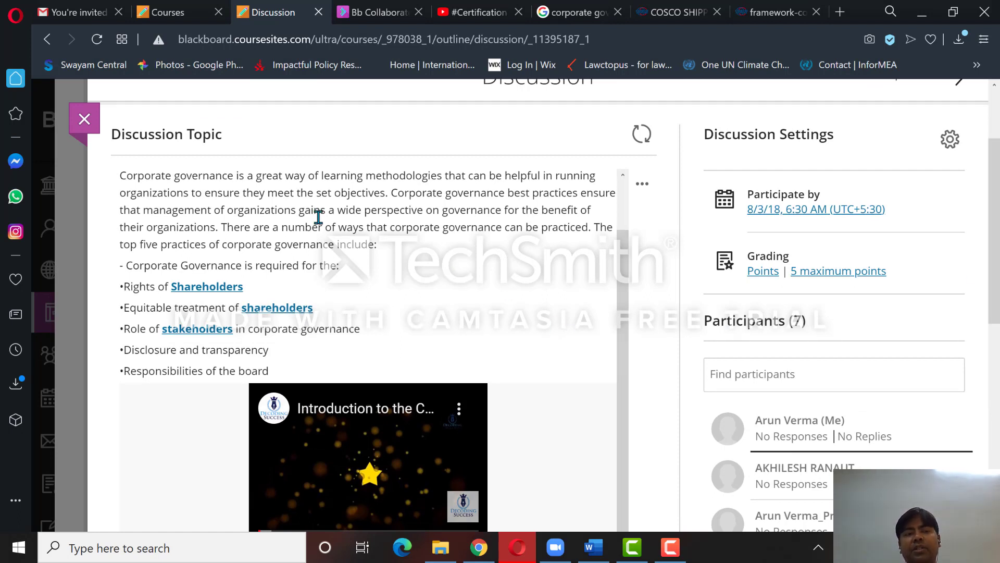
{"action": "left_click", "coordinate": [91, 125]}
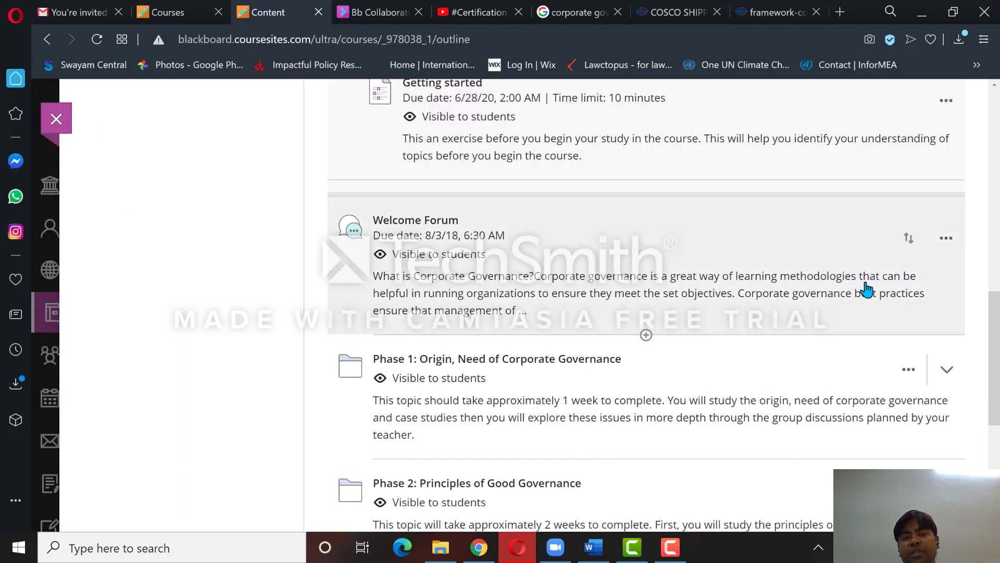
Expand the Phase 1: Origin, Need of Corporate Governance folder, check its available actions, and collapse it
{"action": "scroll", "coordinate": [867, 290], "scroll_direction": "down", "scroll_amount": 3}
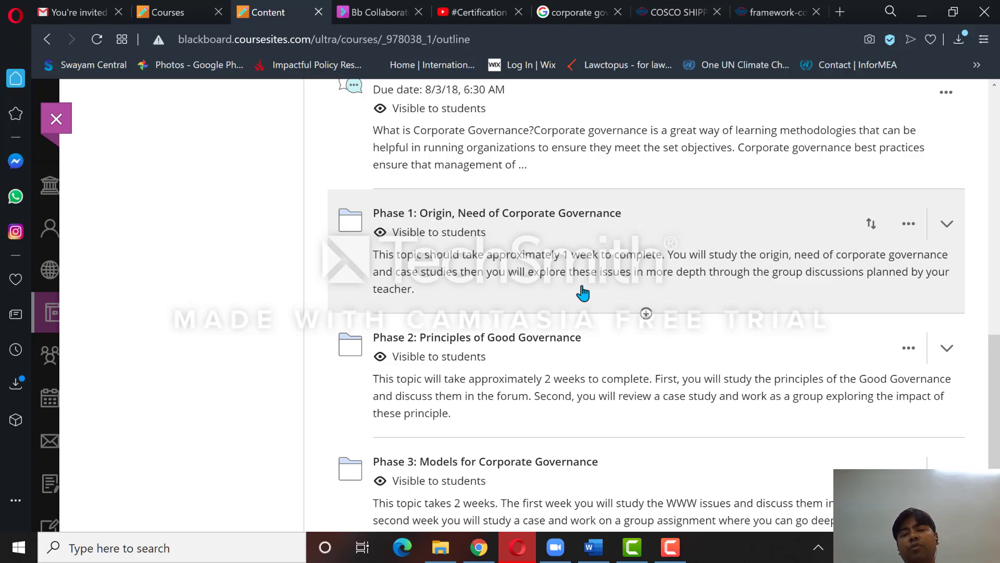
{"action": "left_click", "coordinate": [573, 257]}
{"action": "left_click", "coordinate": [573, 257]}
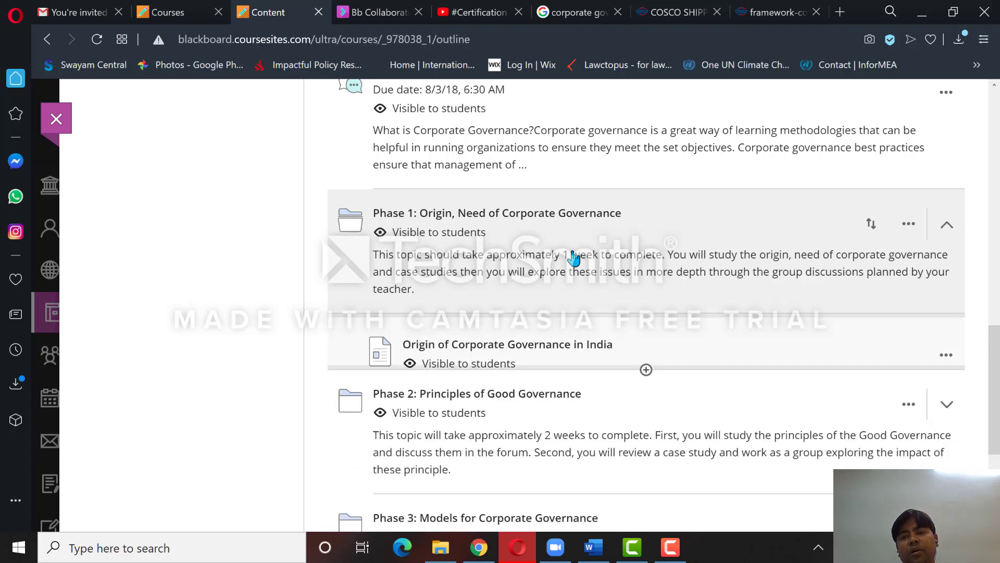
{"action": "left_click", "coordinate": [909, 224]}
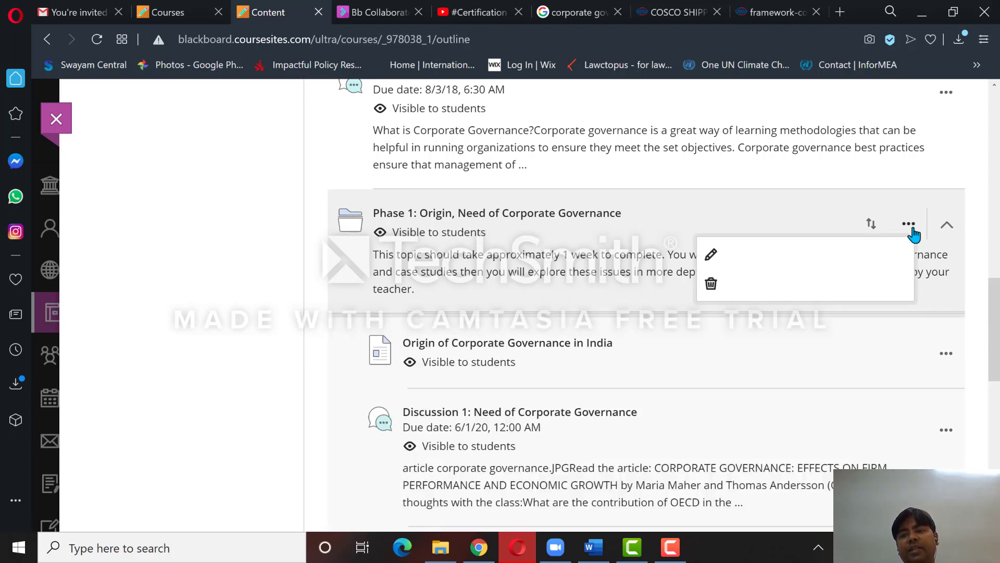
{"action": "left_click", "coordinate": [585, 260]}
{"action": "scroll", "coordinate": [586, 259], "scroll_direction": "down", "scroll_amount": 2}
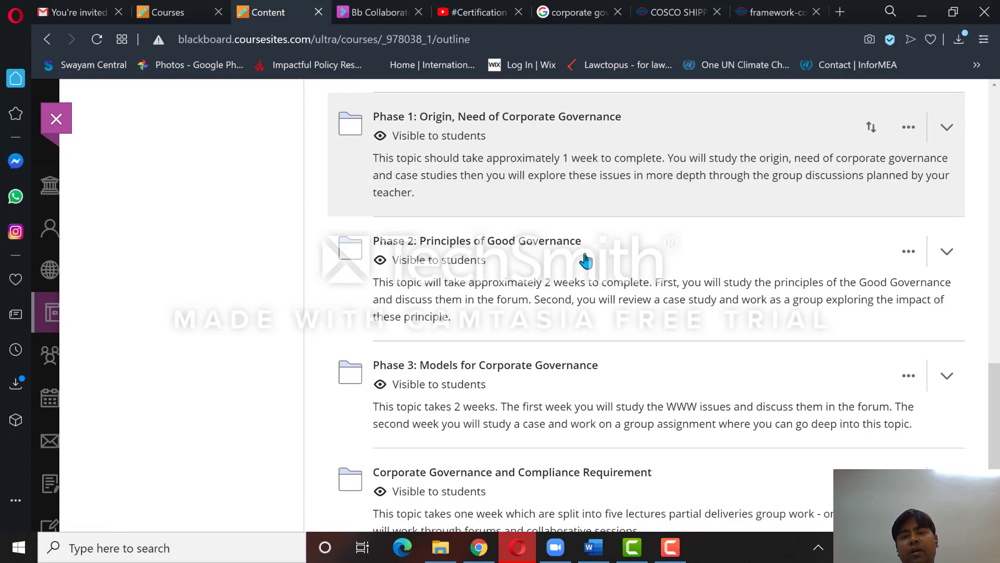
Expand the Phase 2: Principles of Good Governance folder to view its contents
{"action": "left_click", "coordinate": [596, 305]}
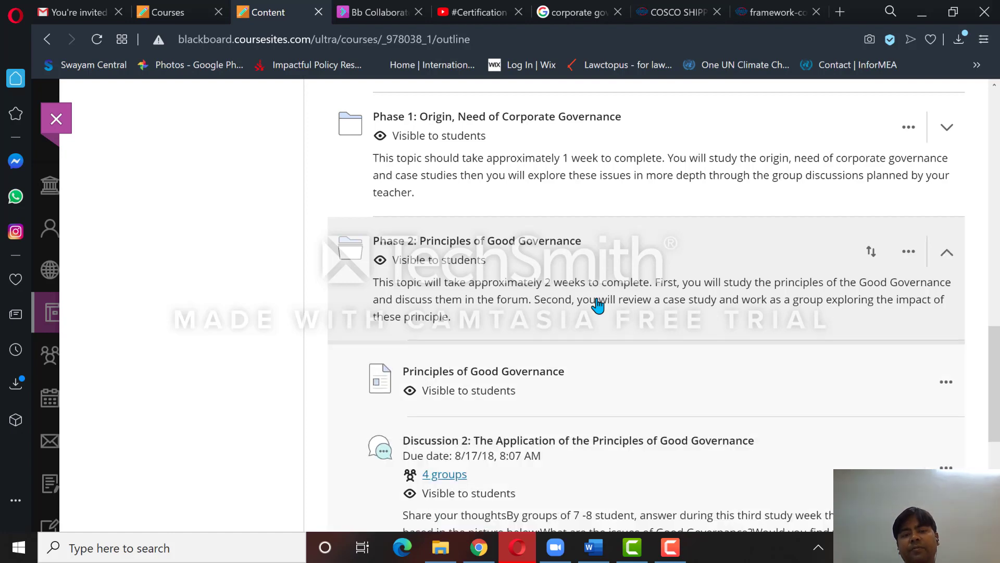
{"action": "left_click", "coordinate": [597, 305]}
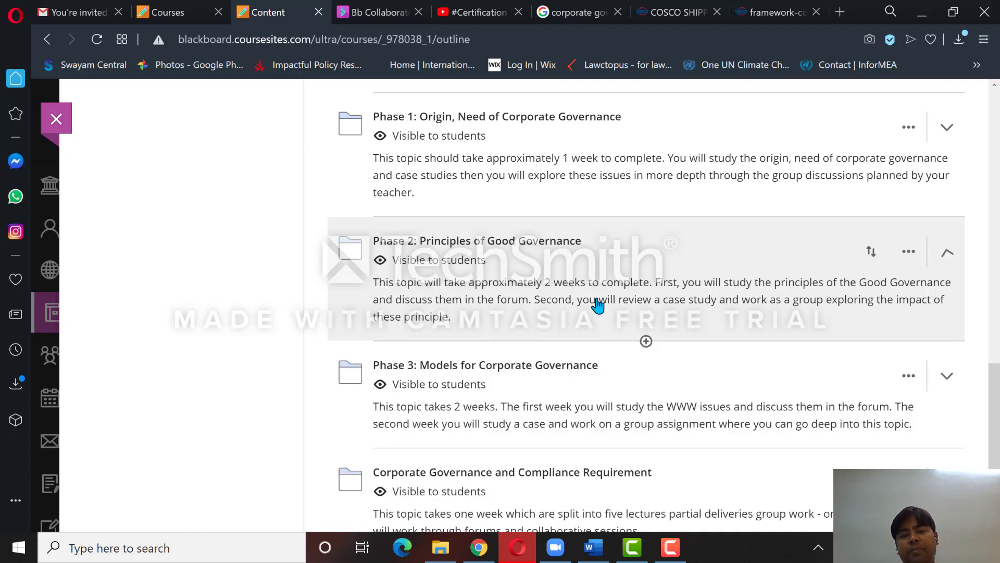
{"action": "left_click", "coordinate": [575, 281]}
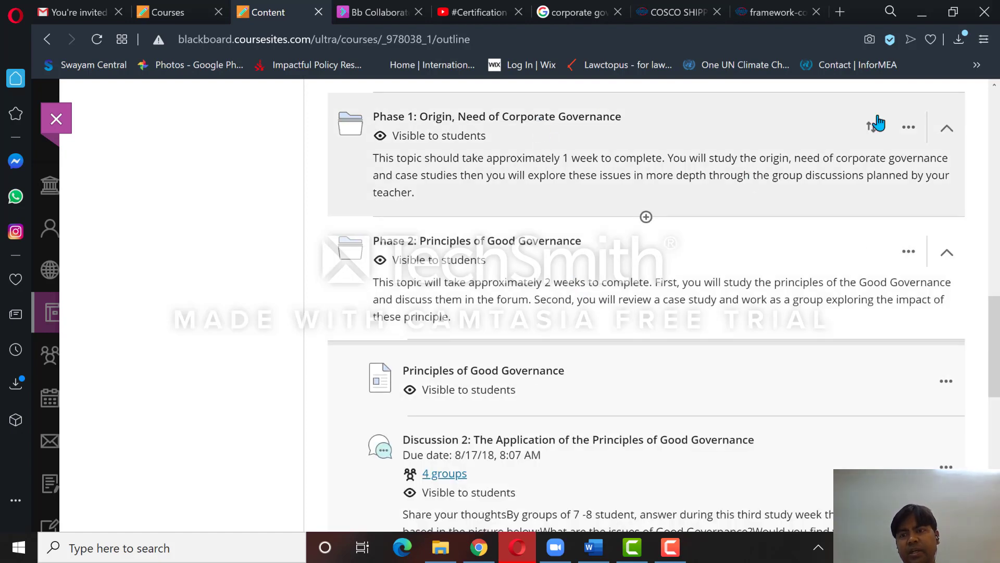
Open the Phase 1 folder for editing, review its visibility and description, and close it without changes
{"action": "left_click", "coordinate": [909, 128]}
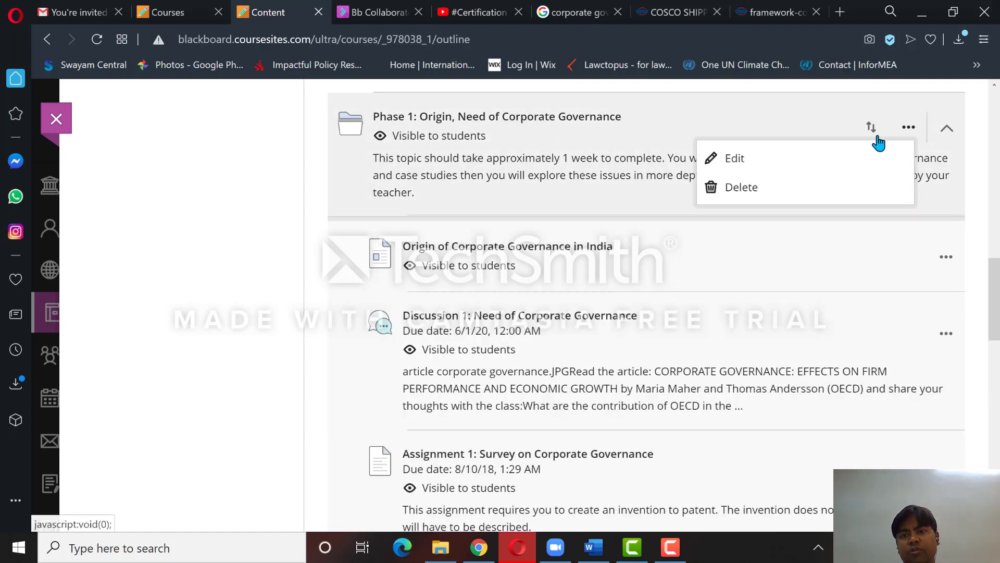
{"action": "left_click", "coordinate": [740, 157]}
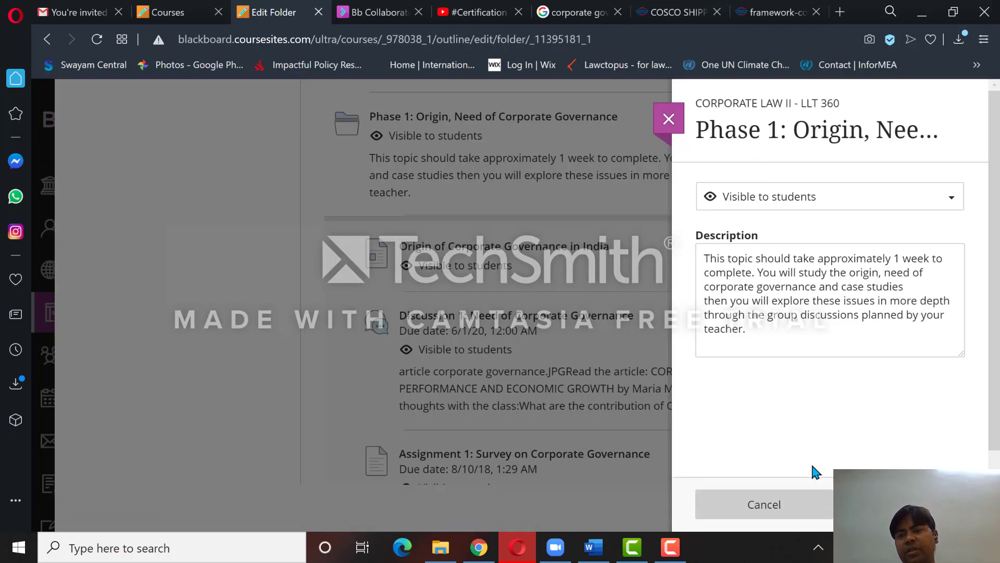
{"action": "left_click", "coordinate": [669, 120]}
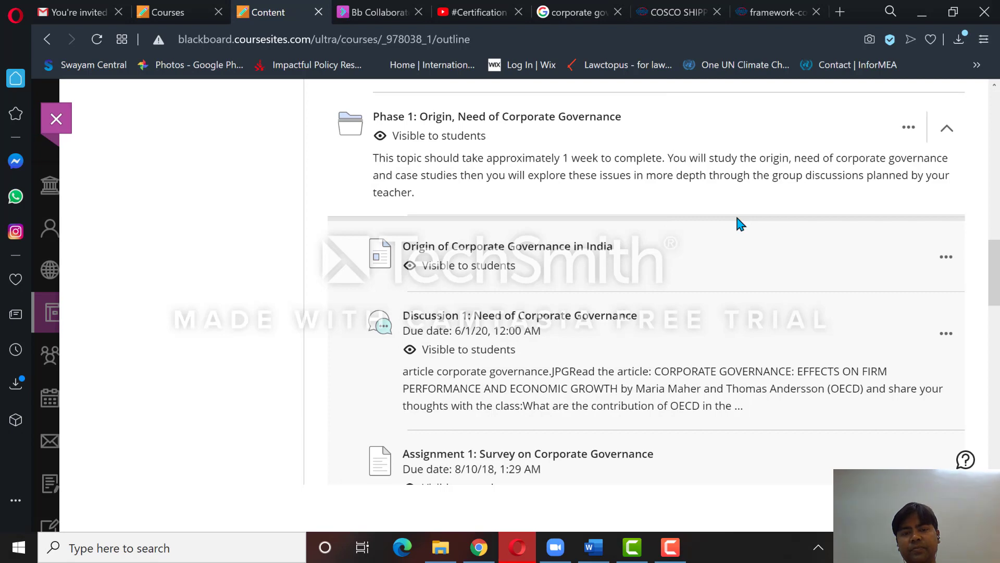
Open Discussion 1: Need of Corporate Governance from the Phase 1 folder
{"action": "scroll", "coordinate": [736, 223], "scroll_direction": "down", "scroll_amount": 3}
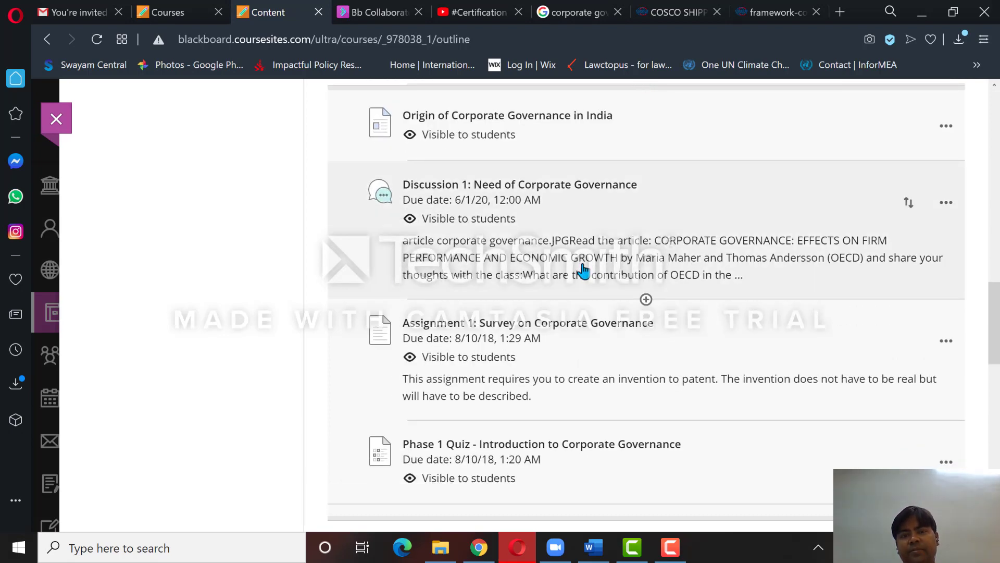
{"action": "left_click", "coordinate": [583, 270]}
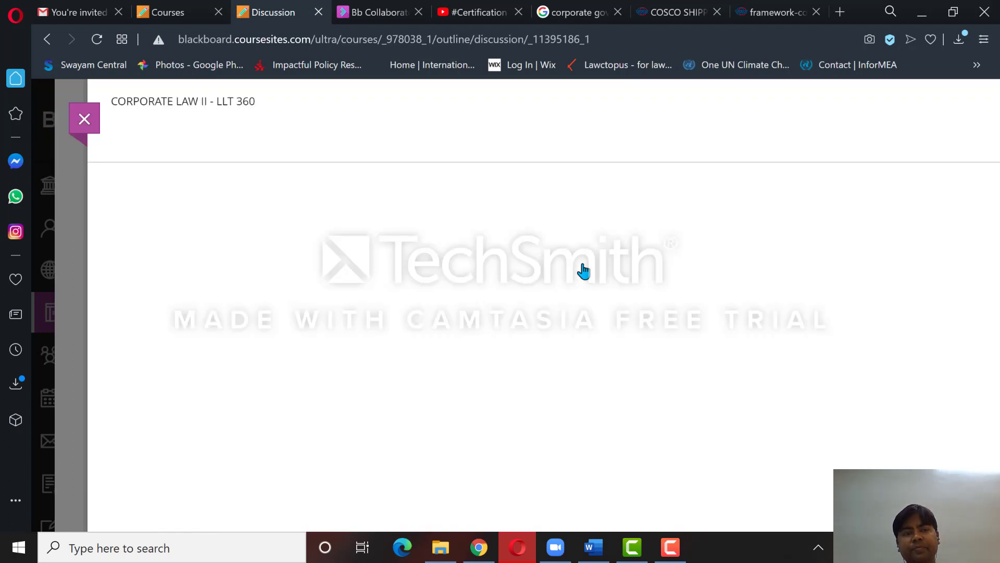